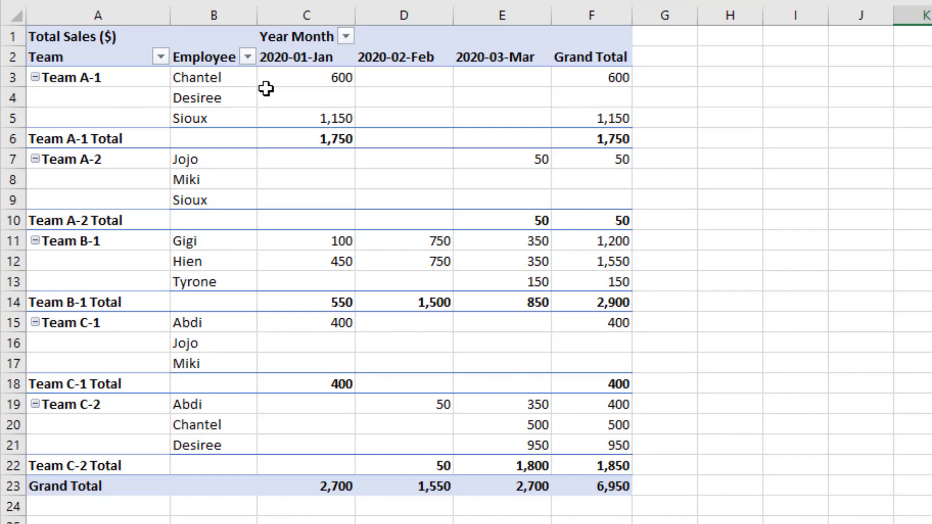
# View the fSales, dDate, dEmployee and dTeam source tables on the Tables sheet.
pyautogui.moveTo(506, 88)
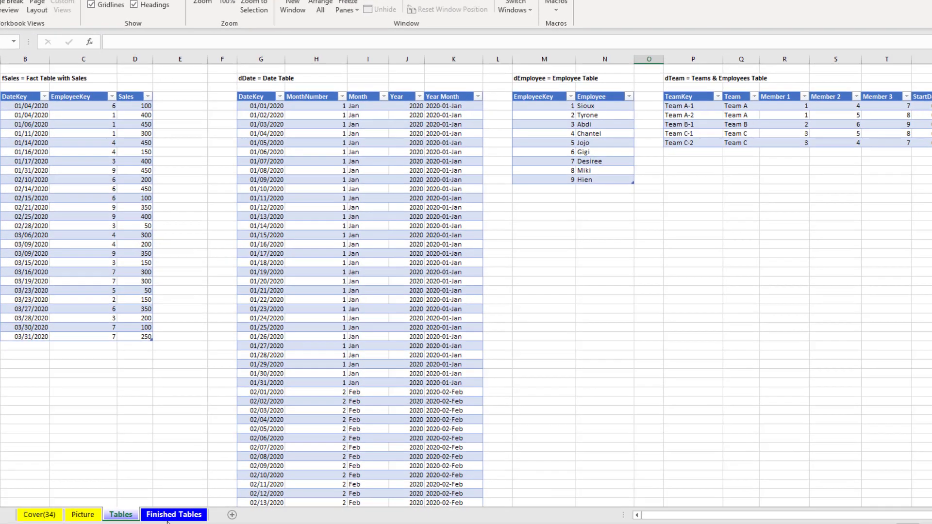
# Switch to the Finished Tables sheet to show the dTeam table beside the queries list.
pyautogui.click(168, 519)
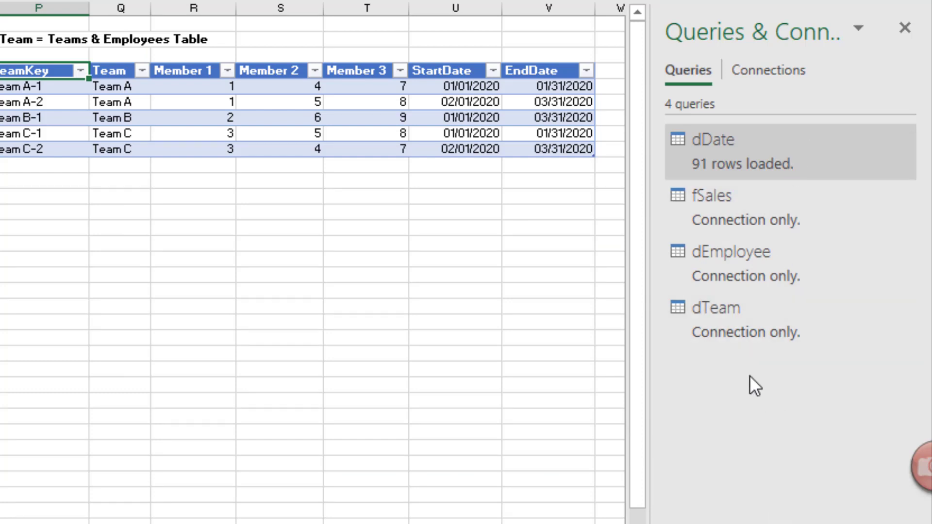
# Open the dTeam query in the Power Query Editor and expand the Queries pane.
pyautogui.moveTo(746, 329)
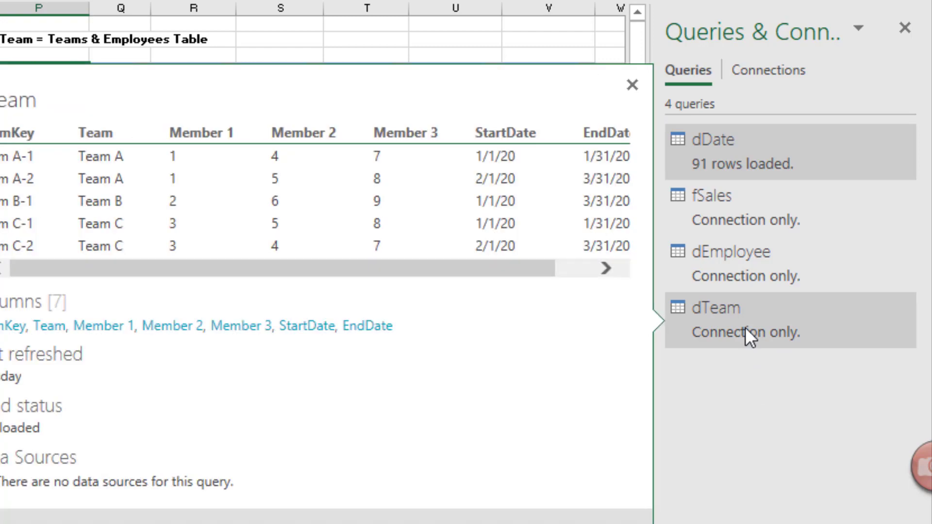
pyautogui.doubleClick(744, 327)
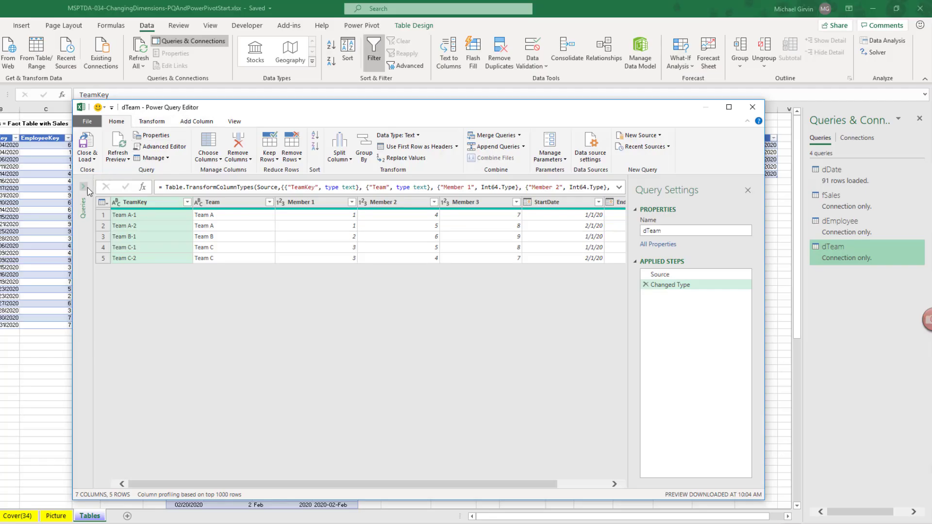
pyautogui.click(87, 188)
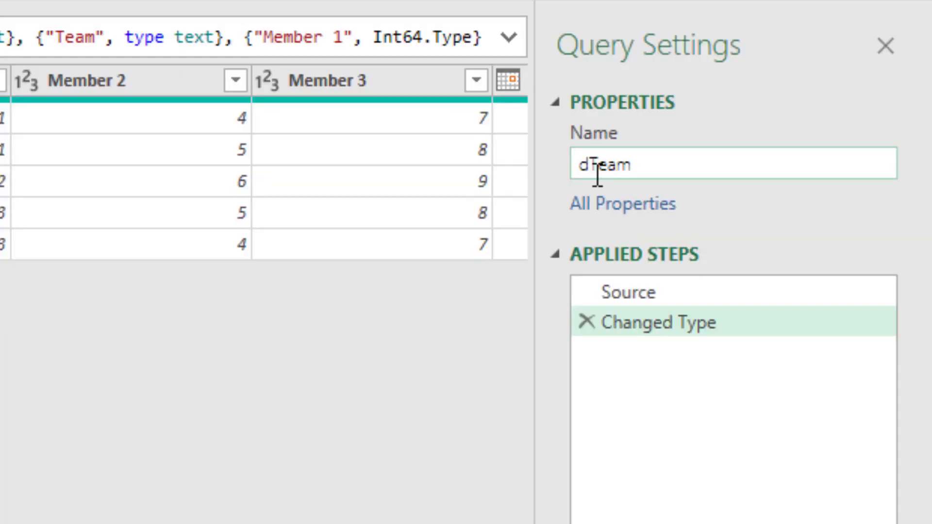
# Change the query name in Query Settings from dTeam to disEmployeeTeamForMerge.
pyautogui.click(591, 168)
pyautogui.write('isEmployee')
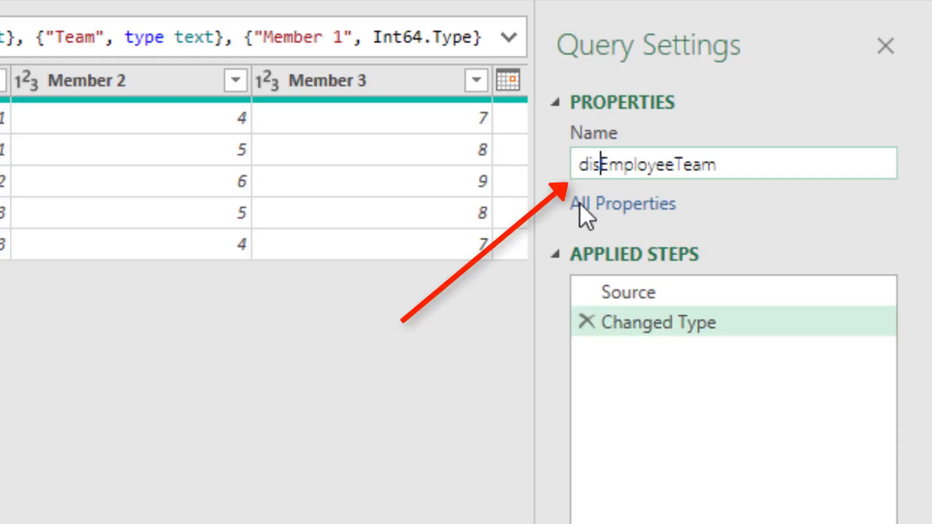
pyautogui.click(763, 173)
pyautogui.write('ForMerge')
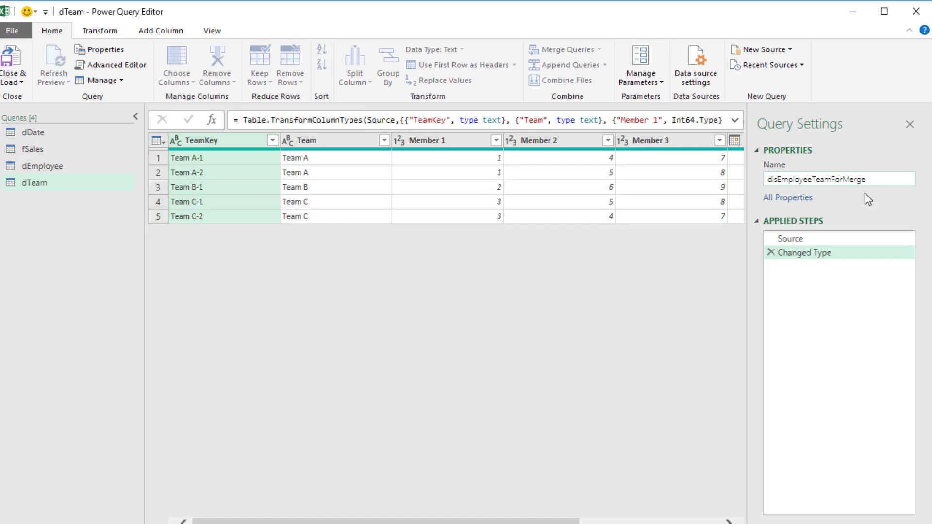
pyautogui.press('Return')
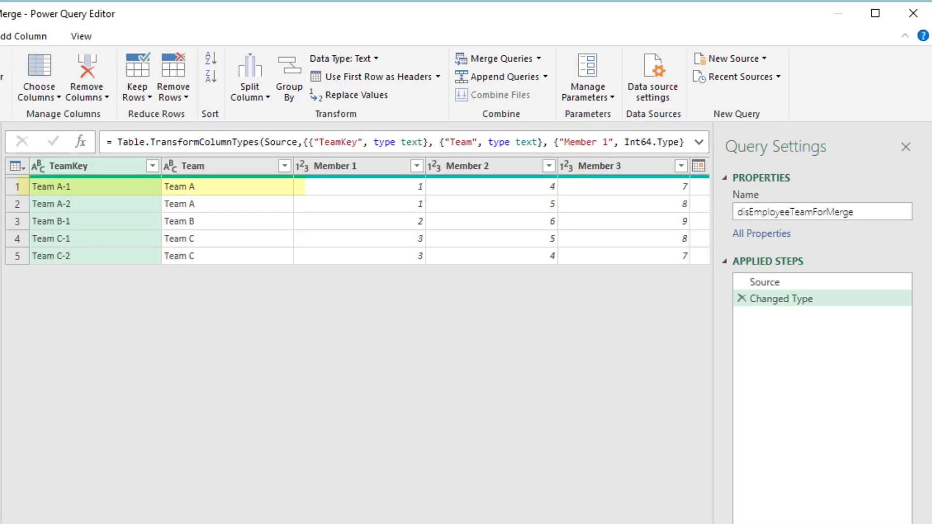
pyautogui.hscroll(5, 507, 192)
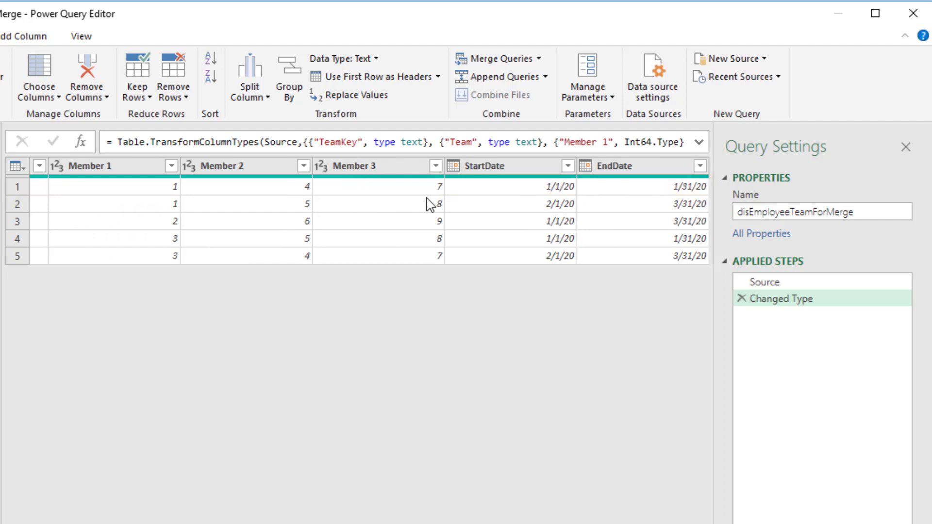
# Unpivot the Member columns, keeping StartDate, EndDate, Team and TeamKey as fixed columns.
pyautogui.click(513, 172)
pyautogui.keyDown('ctrl'); pyautogui.click(642, 169); pyautogui.keyUp('ctrl')
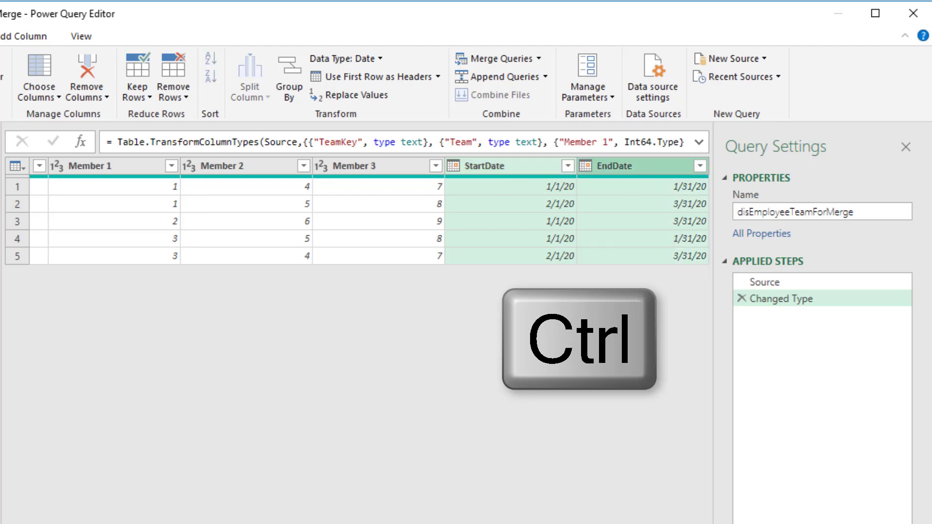
pyautogui.hscroll(-5, 208, 176)
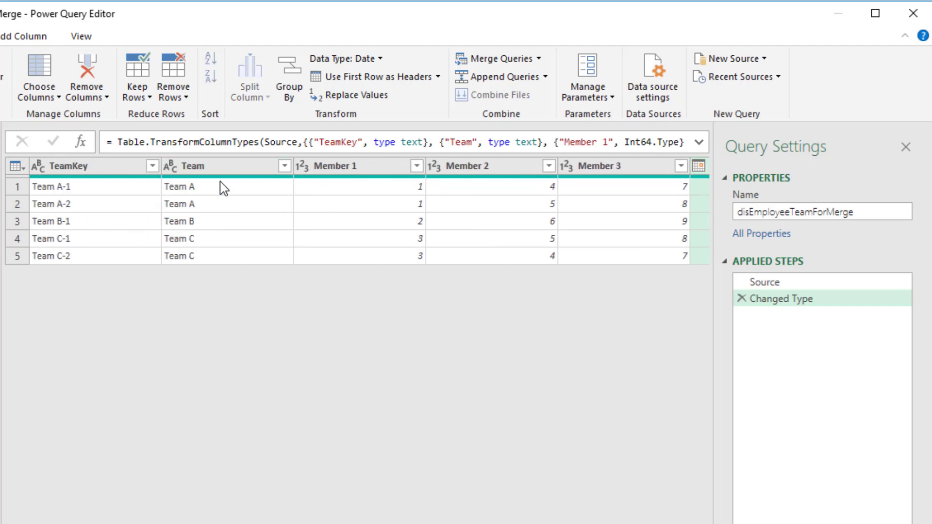
pyautogui.keyDown('ctrl'); pyautogui.click(221, 177); pyautogui.keyUp('ctrl')
pyautogui.keyDown('ctrl'); pyautogui.click(72, 167); pyautogui.keyUp('ctrl')
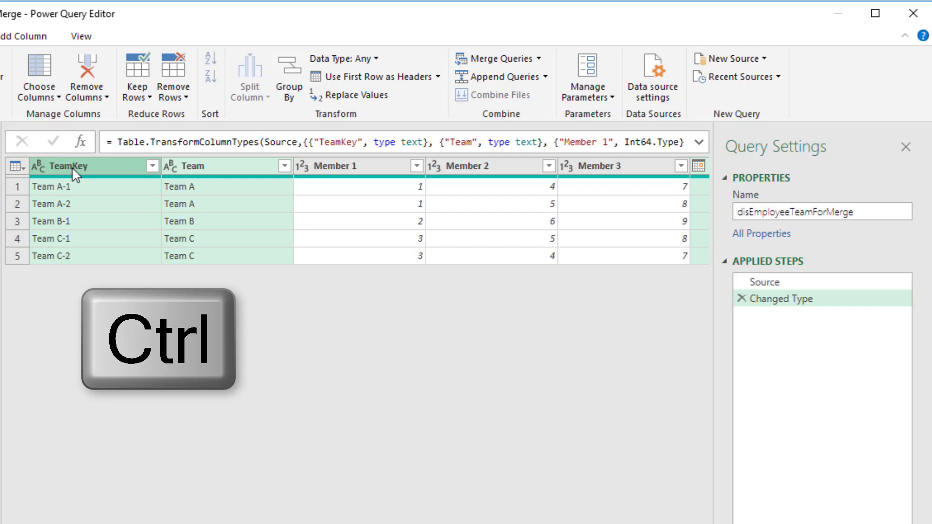
pyautogui.rightClick(72, 167)
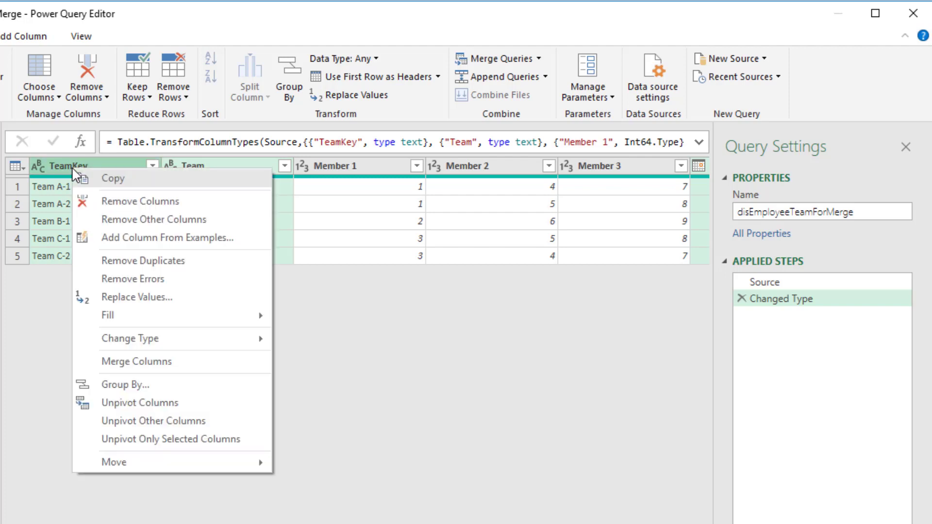
pyautogui.click(152, 422)
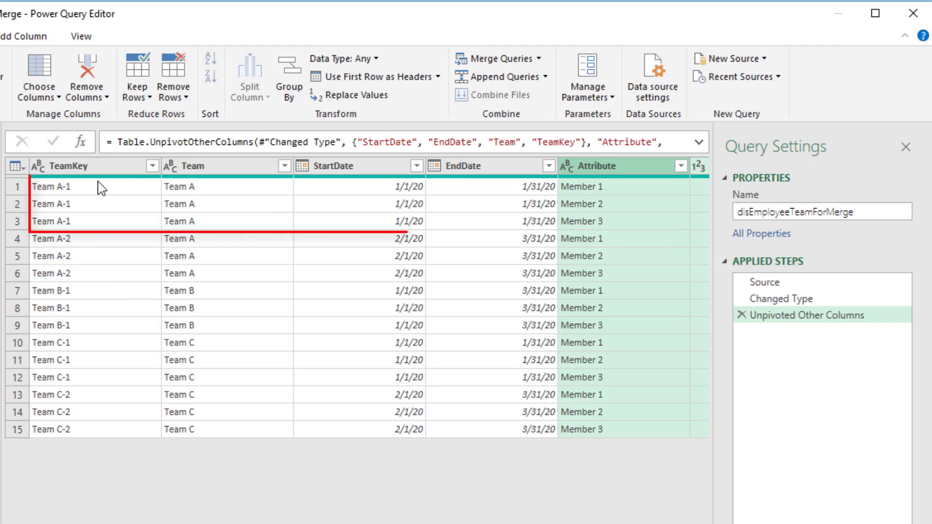
# Rename the unpivoted Value column to EmployeeKey in the formula bar.
pyautogui.hscroll(3, 392, 243)
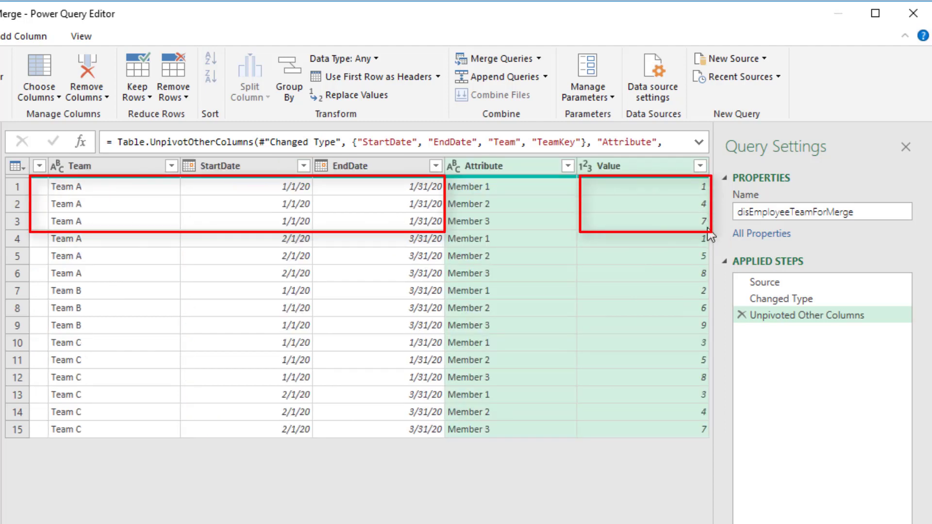
pyautogui.click(699, 142)
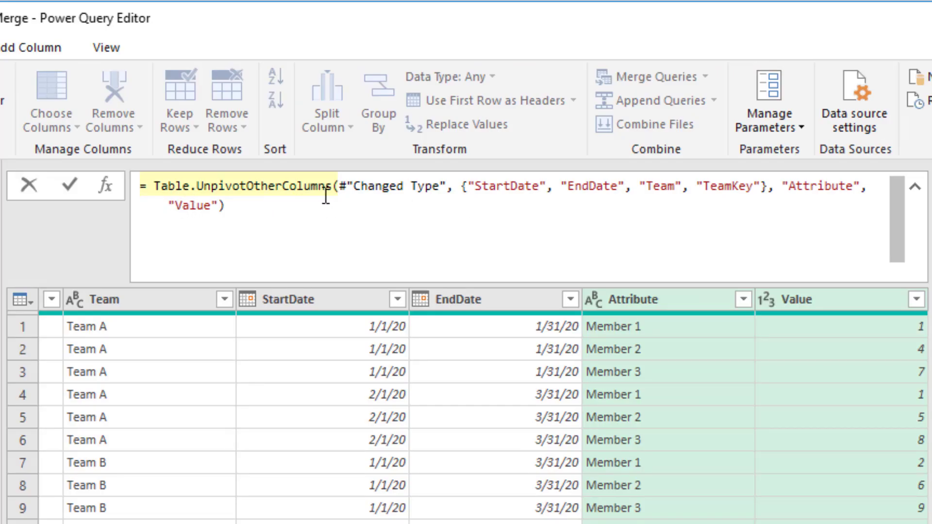
pyautogui.doubleClick(189, 207)
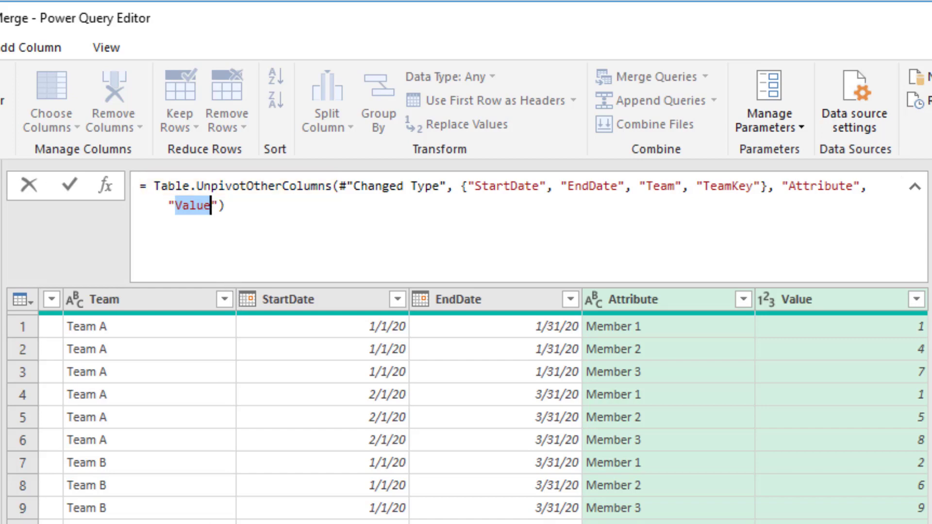
pyautogui.write('Employe')
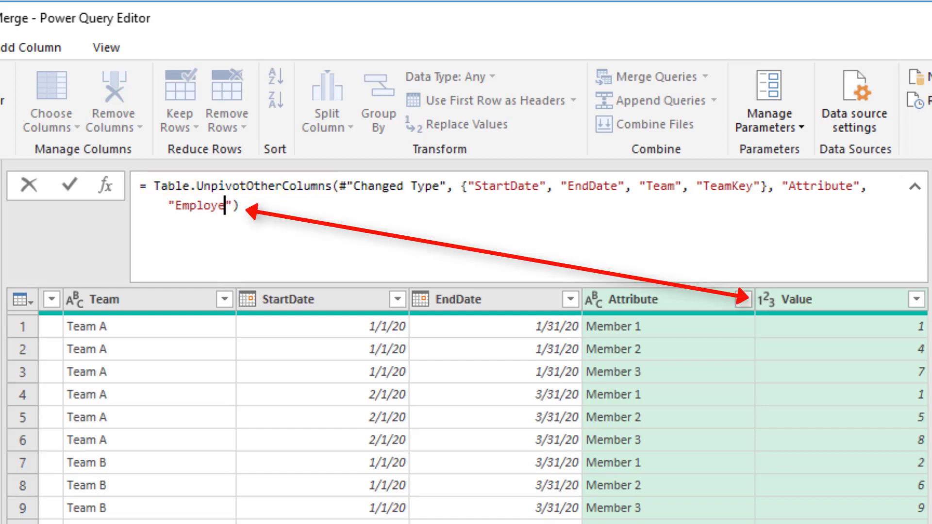
pyautogui.write('eKey')
pyautogui.press('Return')
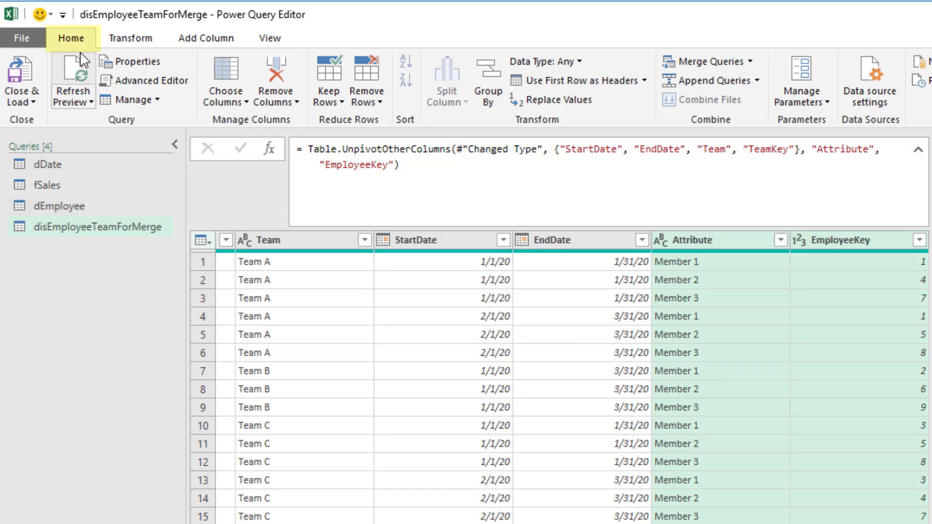
pyautogui.click(752, 62)
# Merge the query with dEmployee, matching on EmployeeKey.
pyautogui.click(732, 83)
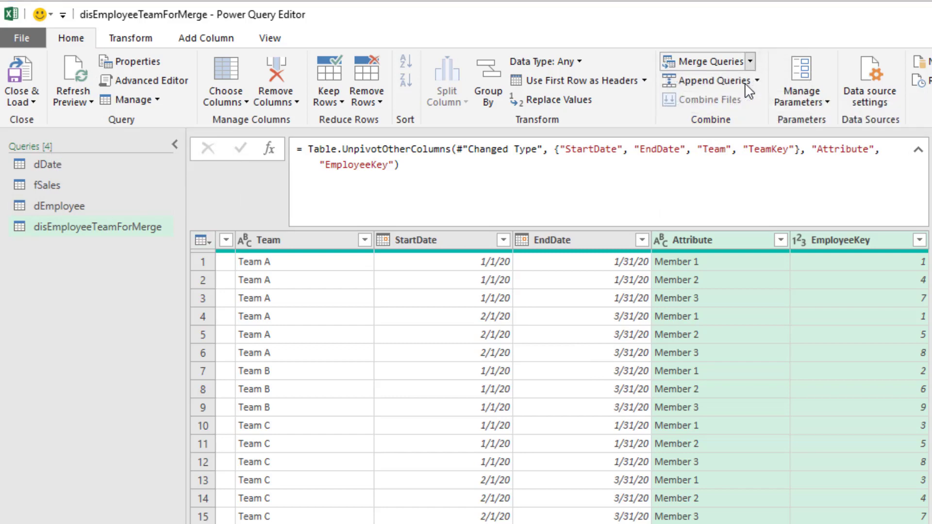
pyautogui.click(645, 138)
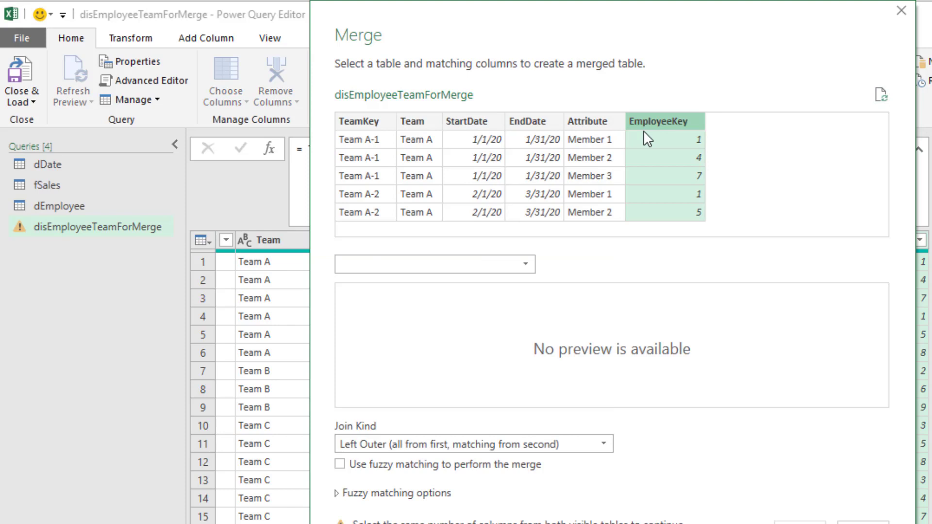
pyautogui.click(486, 265)
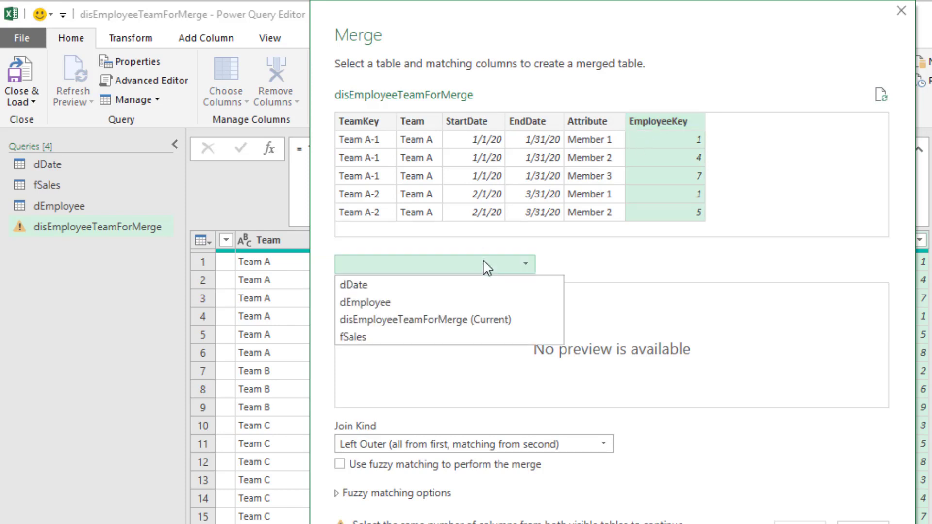
pyautogui.click(389, 303)
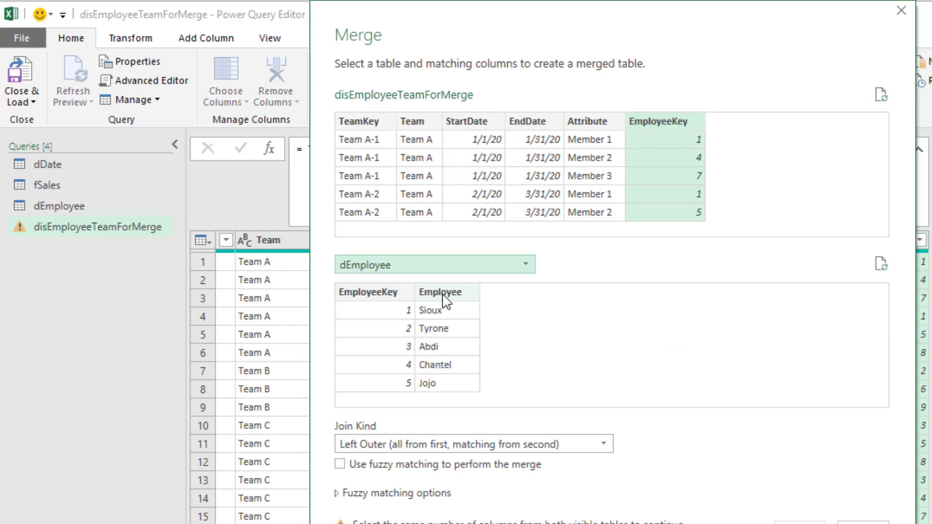
pyautogui.click(377, 291)
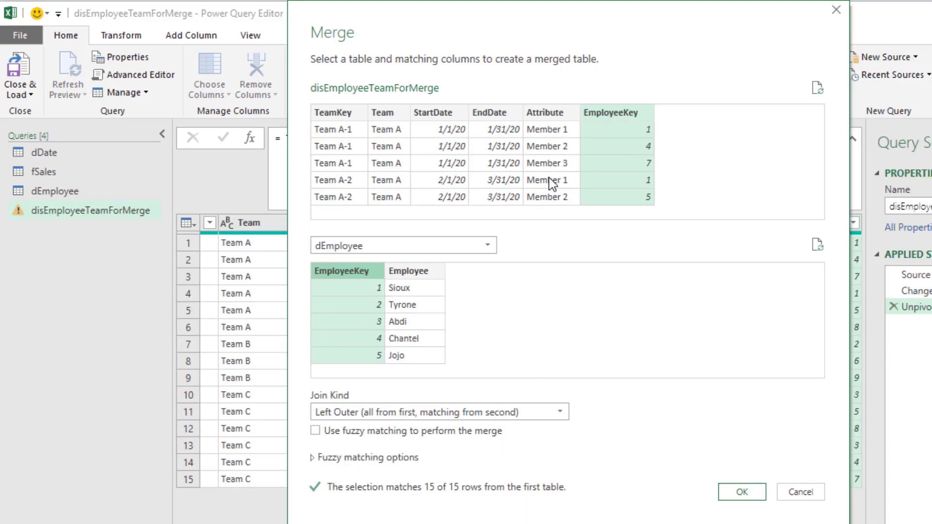
pyautogui.click(741, 493)
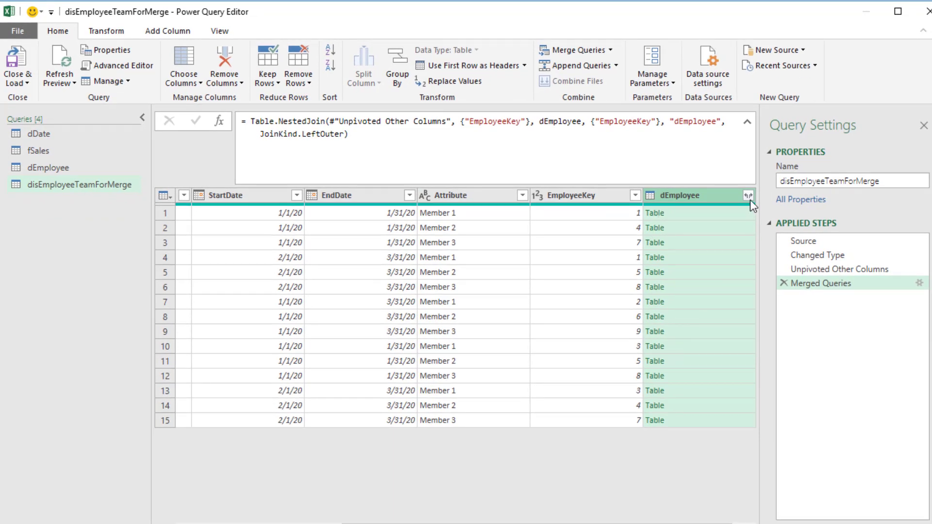
# Expand only the Employee column from dEmployee, without the table-name prefix.
pyautogui.click(748, 196)
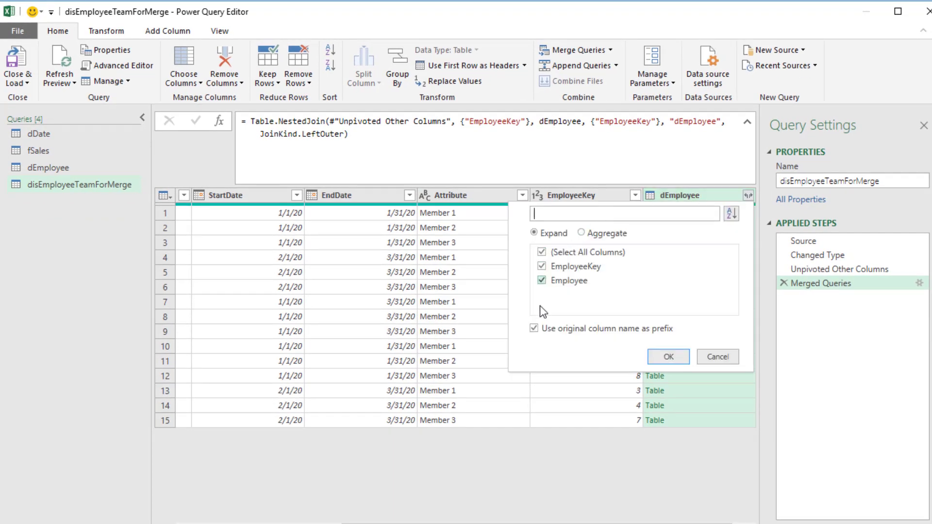
pyautogui.click(535, 330)
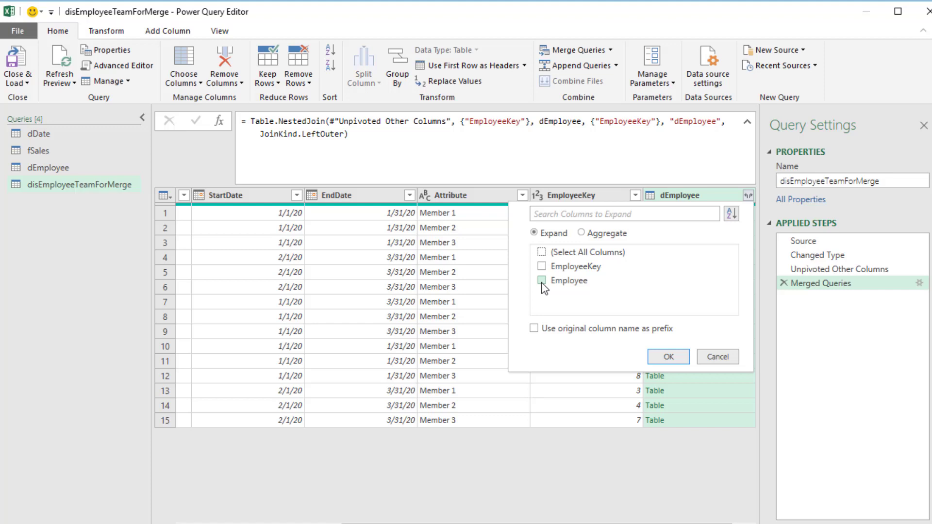
pyautogui.click(541, 281)
pyautogui.click(682, 356)
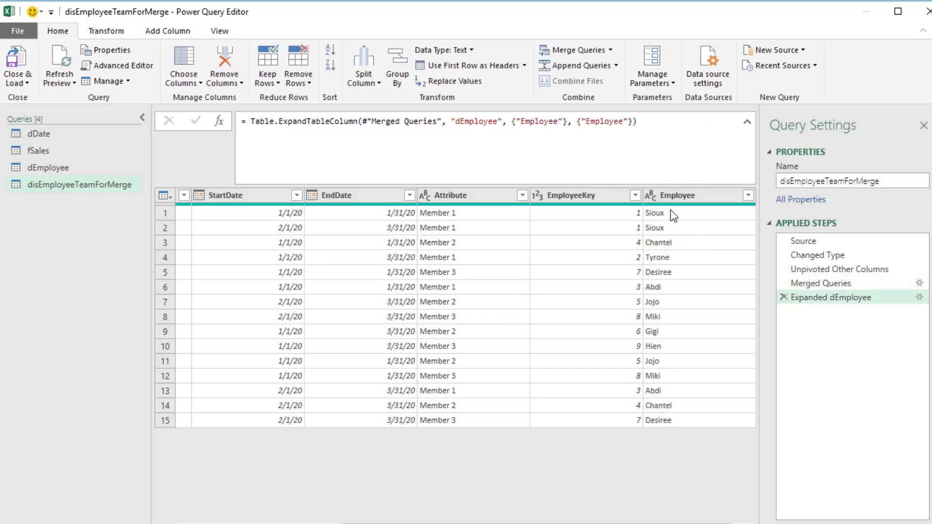
pyautogui.click(184, 240)
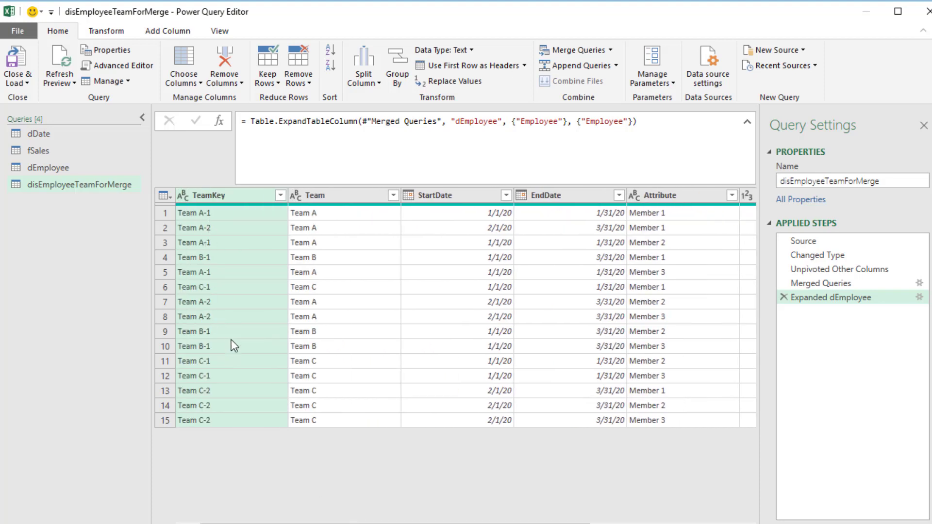
pyautogui.hscroll(4, 602, 204)
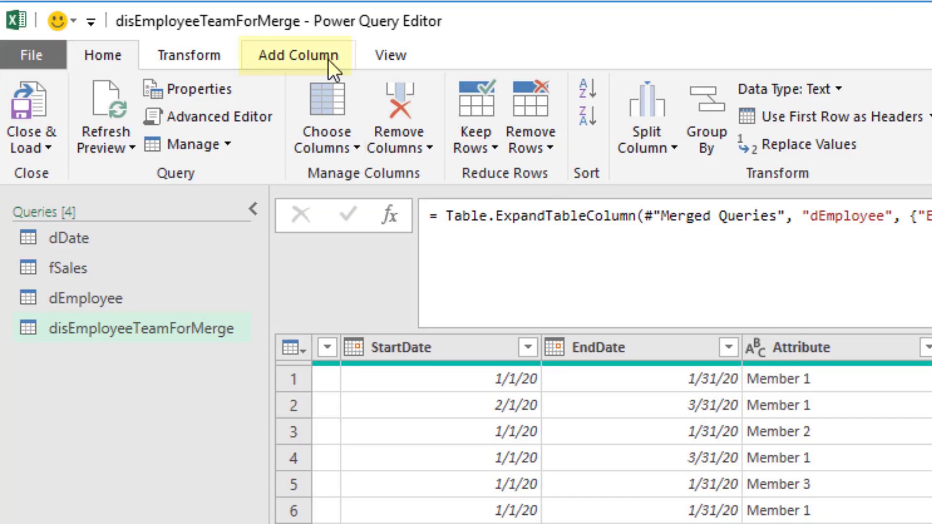
# Add an index column starting at 1 and rename it EmployeeTeamKey in the formula.
pyautogui.click(185, 33)
pyautogui.click(380, 117)
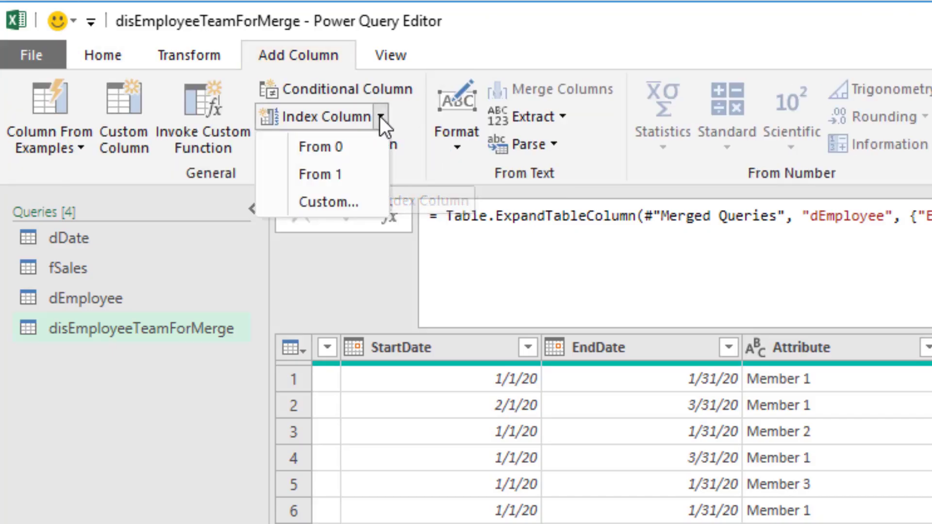
pyautogui.click(357, 176)
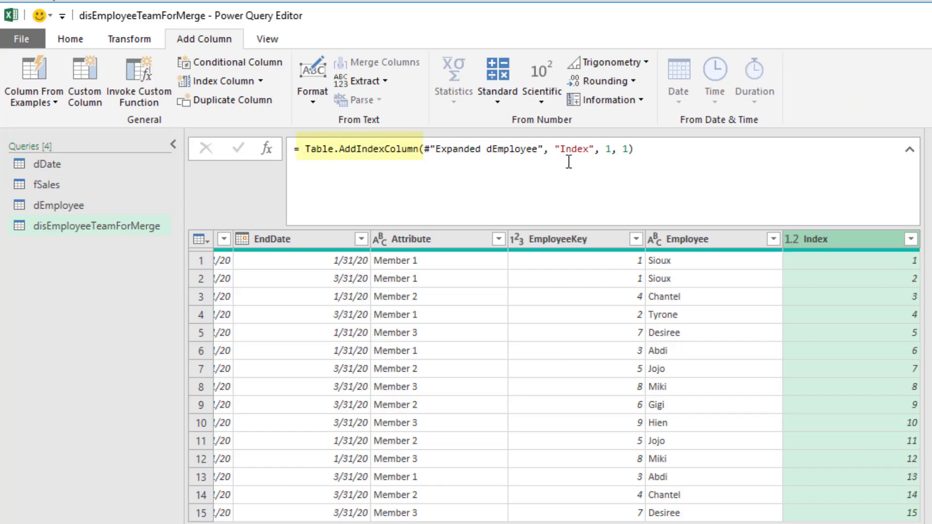
pyautogui.click(577, 156)
pyautogui.doubleClick(580, 151)
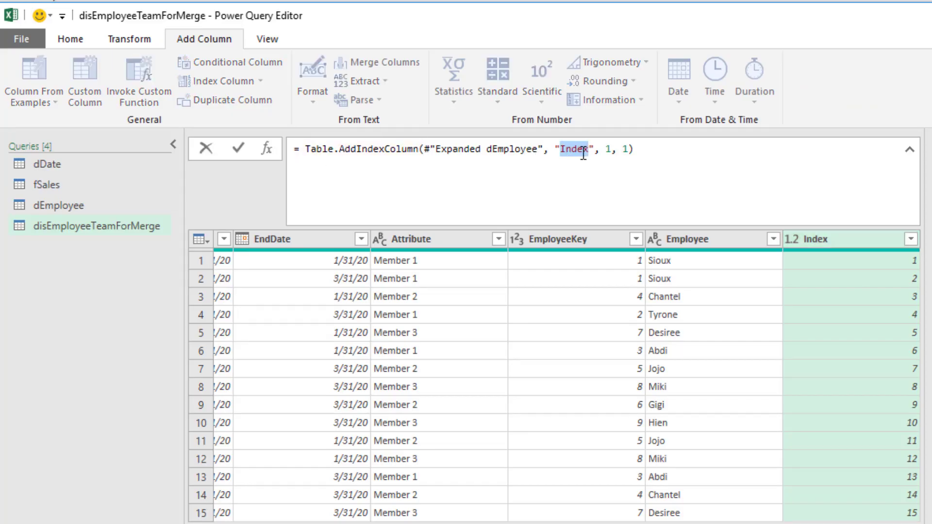
pyautogui.write('EmployeeTeamKey')
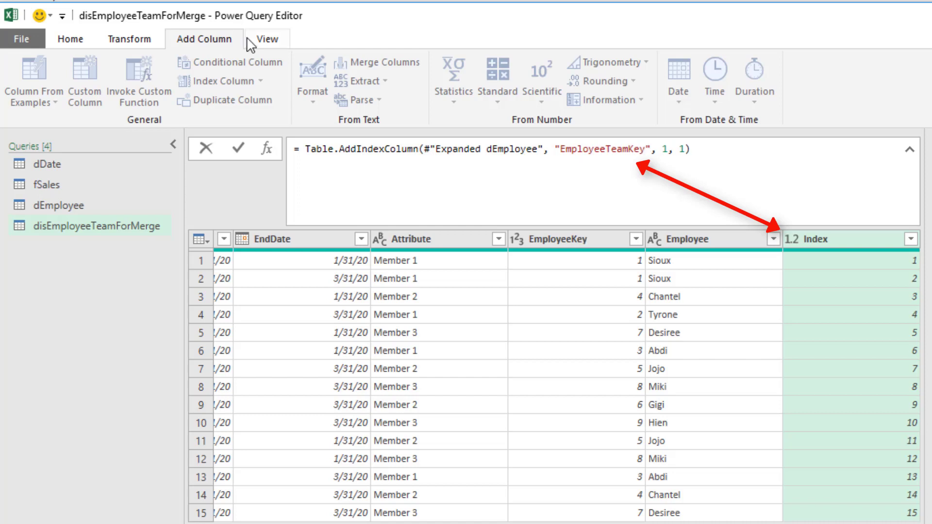
pyautogui.press('Return')
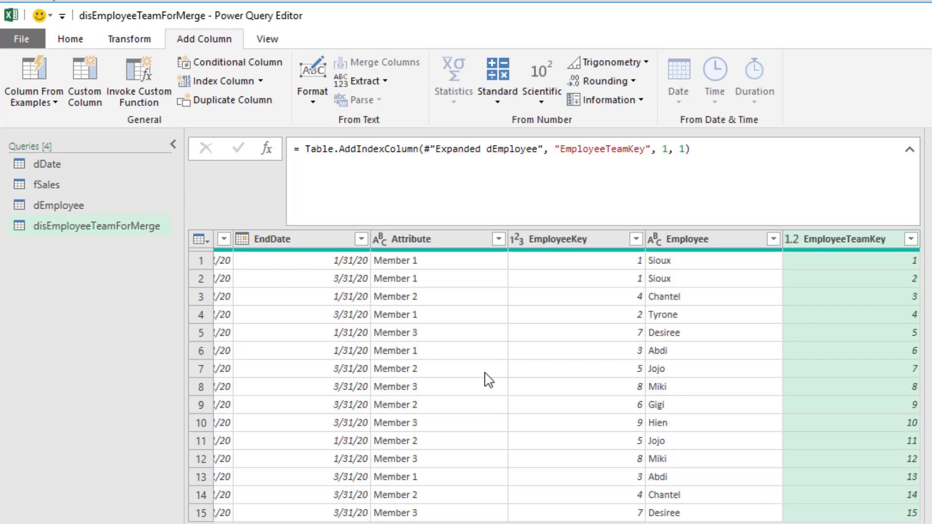
# Duplicate disEmployeeTeamForMerge and name the copy dEmployeeTeam.
pyautogui.rightClick(63, 226)
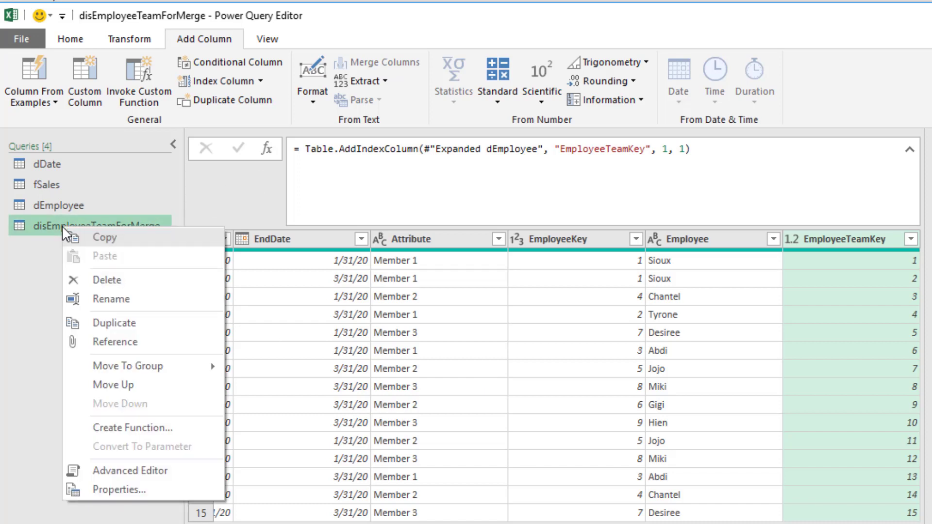
pyautogui.click(120, 330)
pyautogui.press('F2')
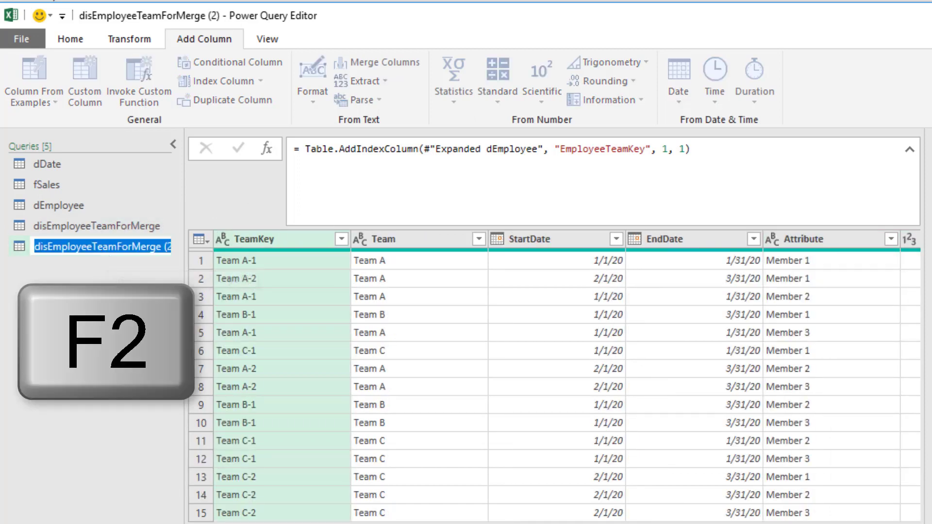
pyautogui.write('dEmployeeTeam')
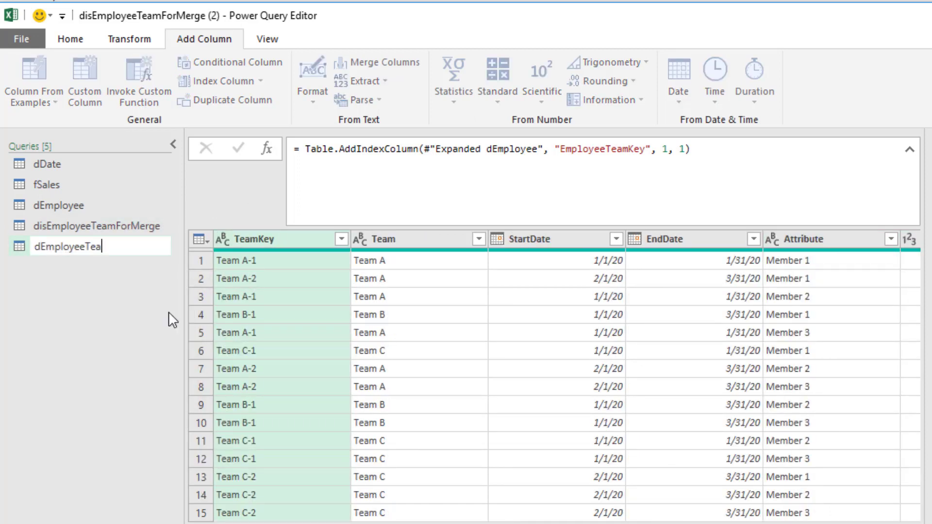
pyautogui.press('Return')
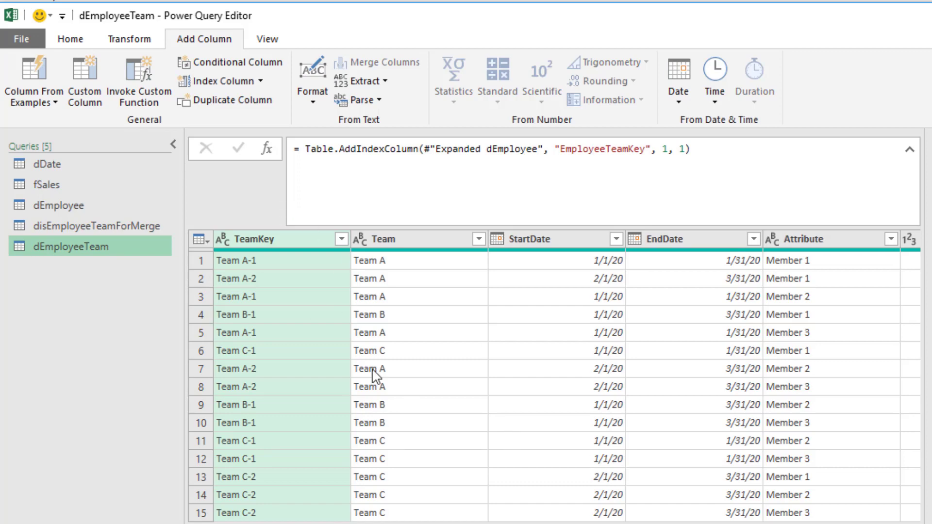
# Review disEmployeeTeamForMerge's columns, then display the fSales query.
pyautogui.click(64, 231)
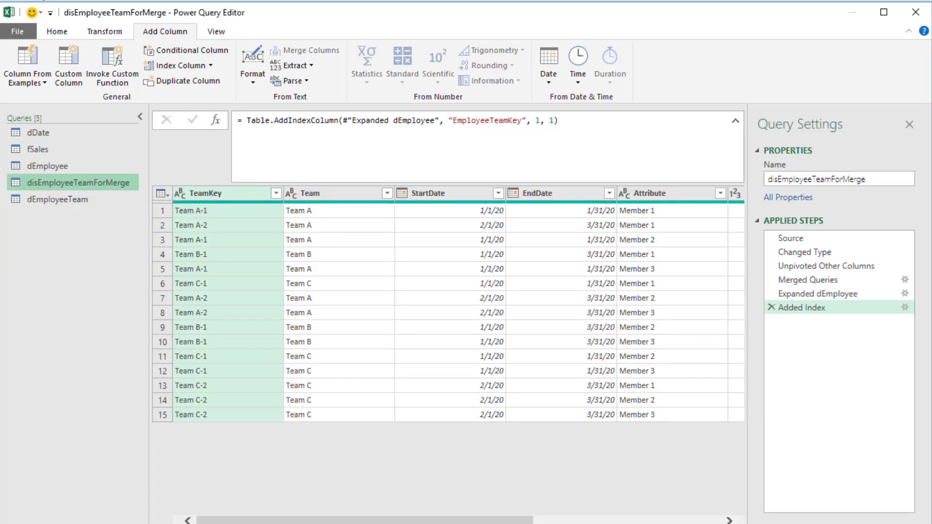
pyautogui.hscroll(10, 457, 311)
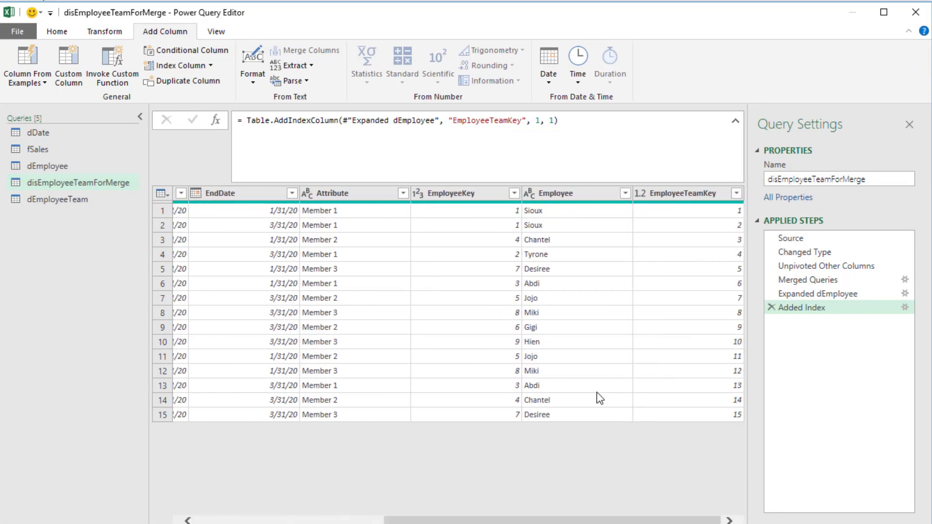
pyautogui.hscroll(-8, 505, 370)
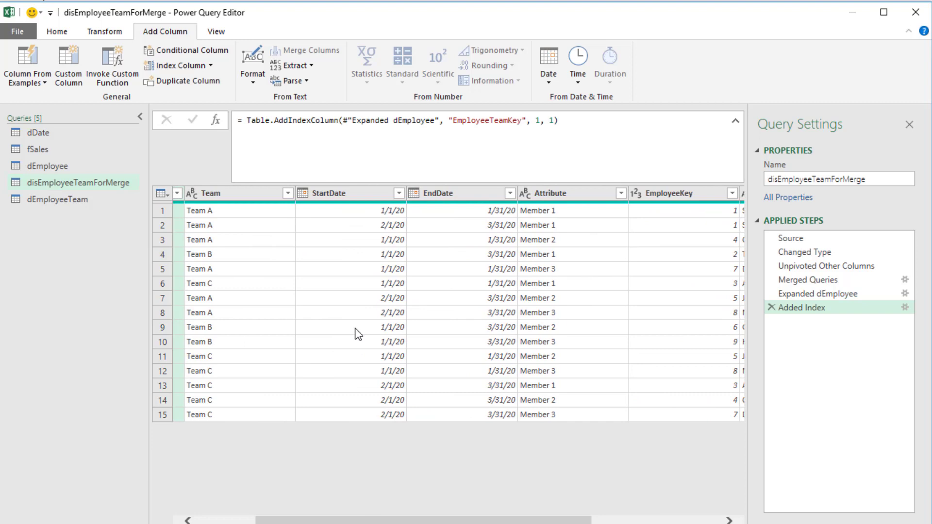
pyautogui.click(46, 149)
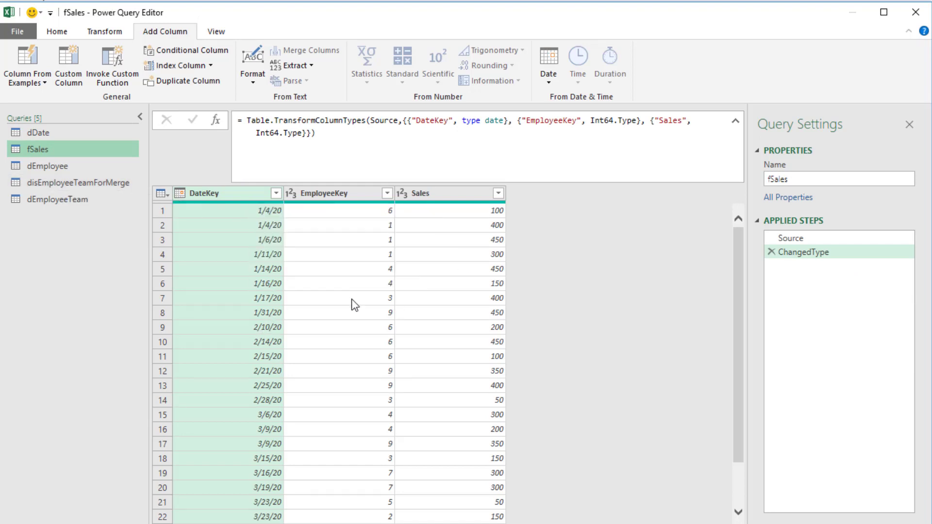
# Return to disEmployeeTeamForMerge and scroll through its StartDate, EndDate, EmployeeKey and Employee columns.
pyautogui.click(92, 187)
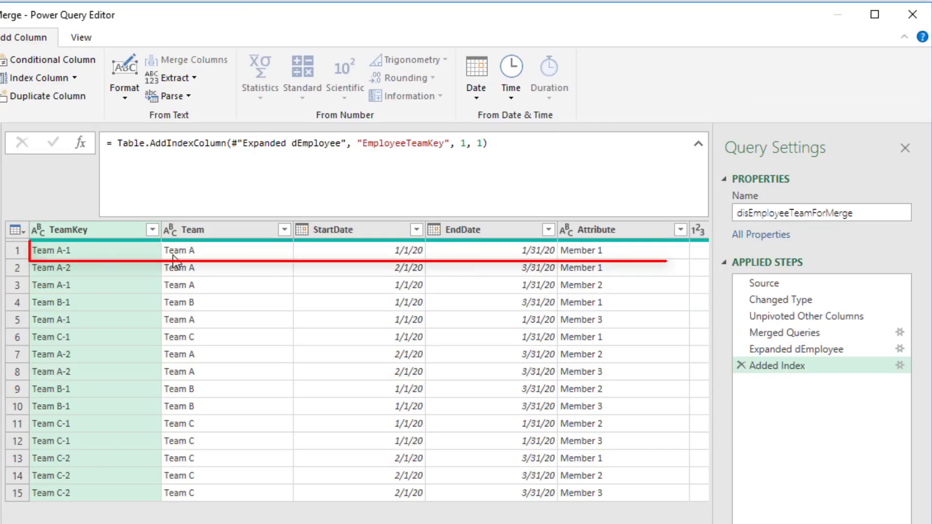
pyautogui.hscroll(5, 340, 263)
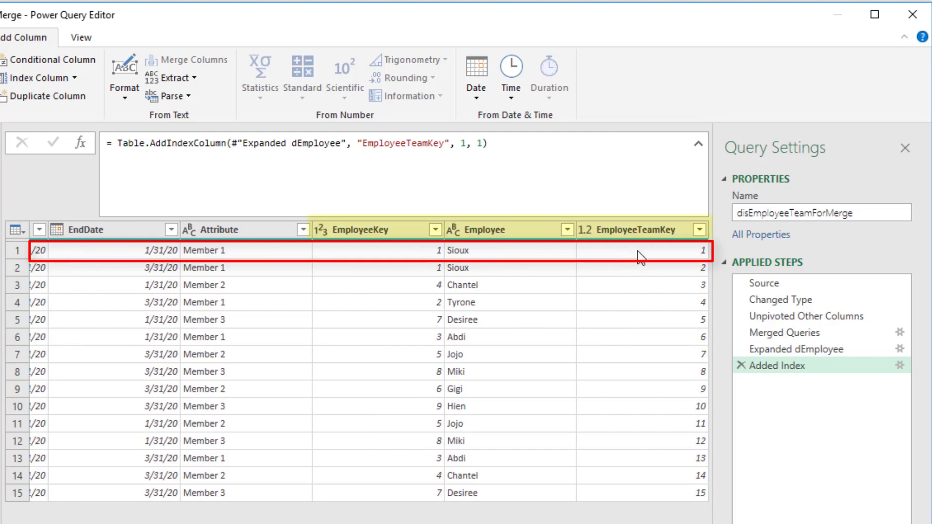
pyautogui.hscroll(-5, 194, 265)
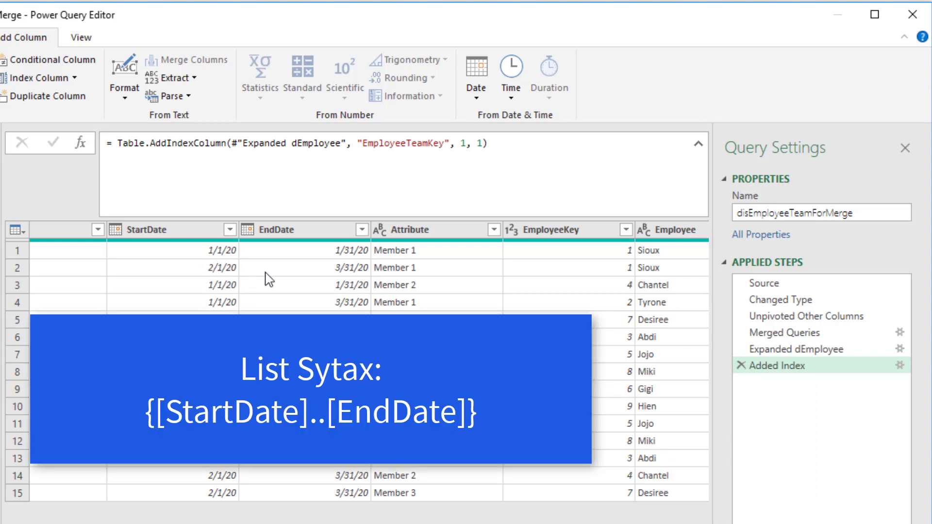
# Convert the StartDate and EndDate columns to whole numbers.
pyautogui.click(183, 238)
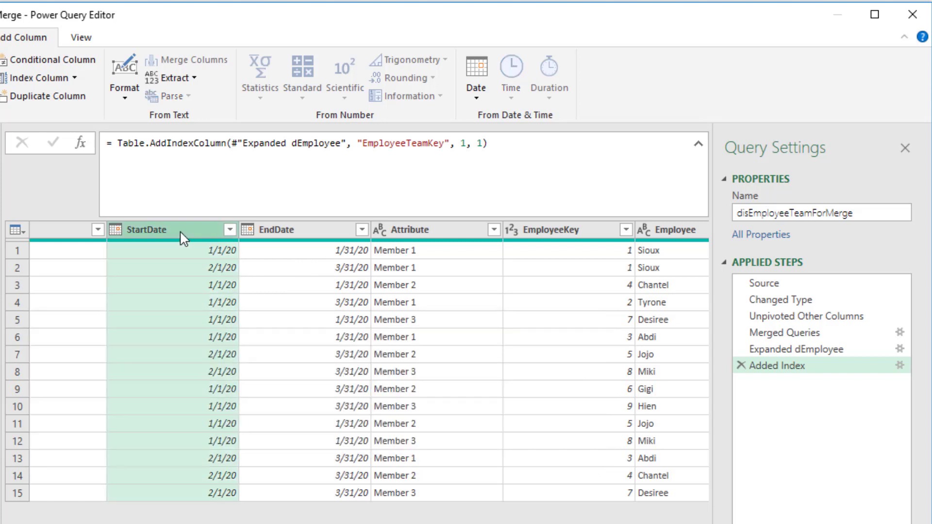
pyautogui.keyDown('ctrl'); pyautogui.click(291, 236); pyautogui.keyUp('ctrl')
pyautogui.rightClick(290, 238)
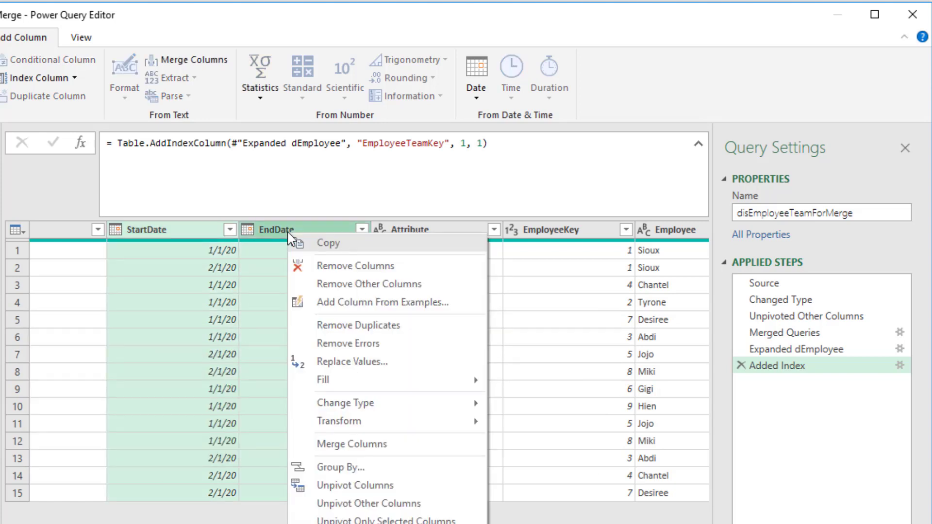
pyautogui.moveTo(384, 403)
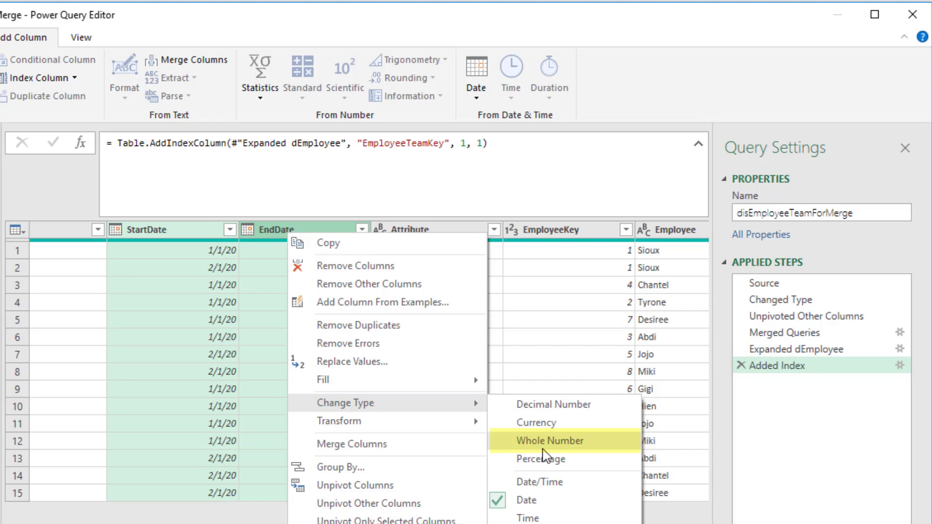
pyautogui.click(544, 442)
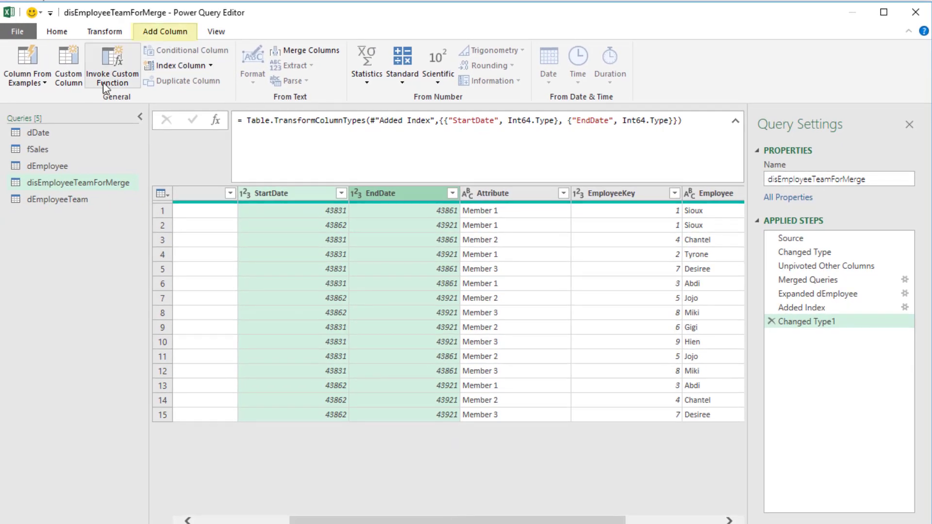
# Add a custom column named Date with formula = {[StartDate]..[EndDate]}.
pyautogui.click(68, 77)
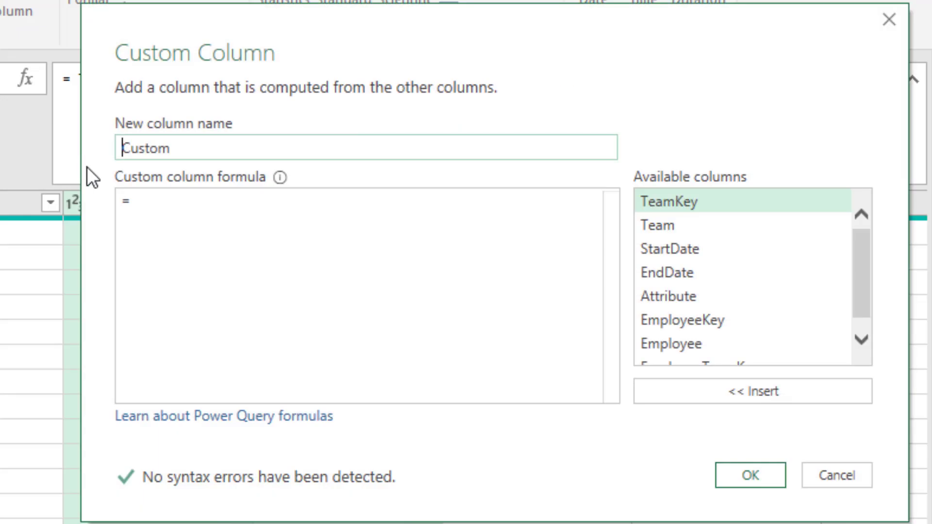
pyautogui.write('Date')
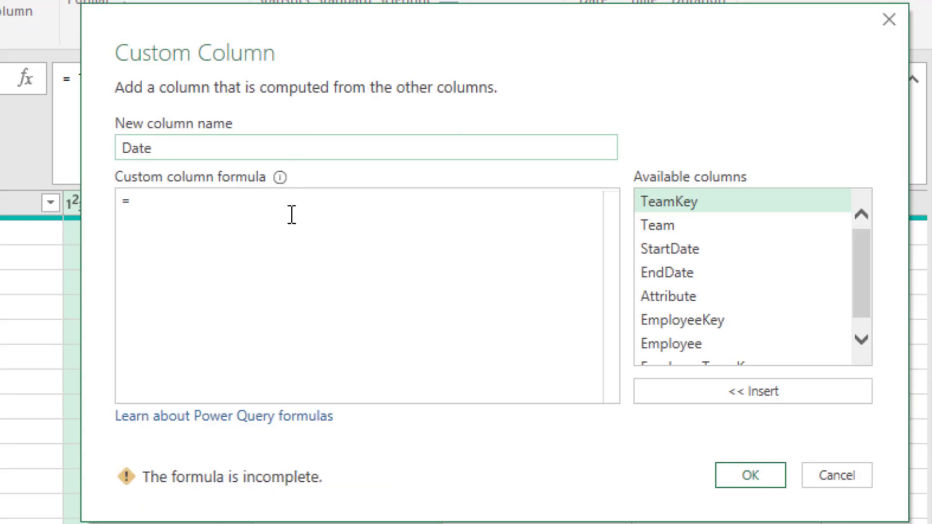
pyautogui.click(291, 214)
pyautogui.write('{')
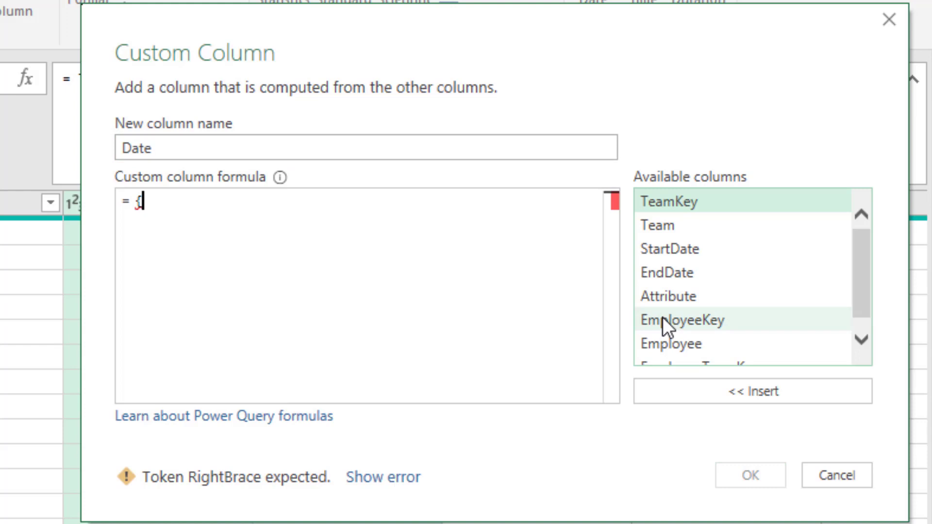
pyautogui.write('1..5}')
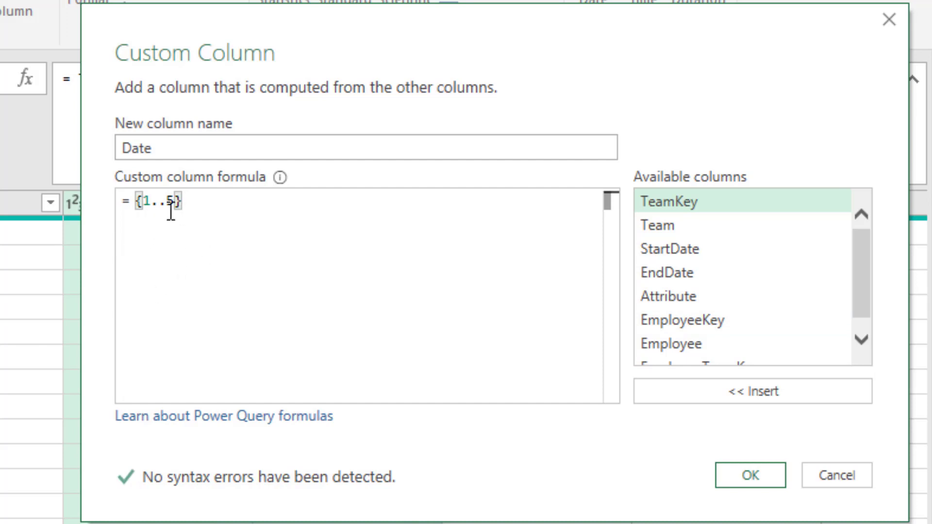
pyautogui.doubleClick(146, 201)
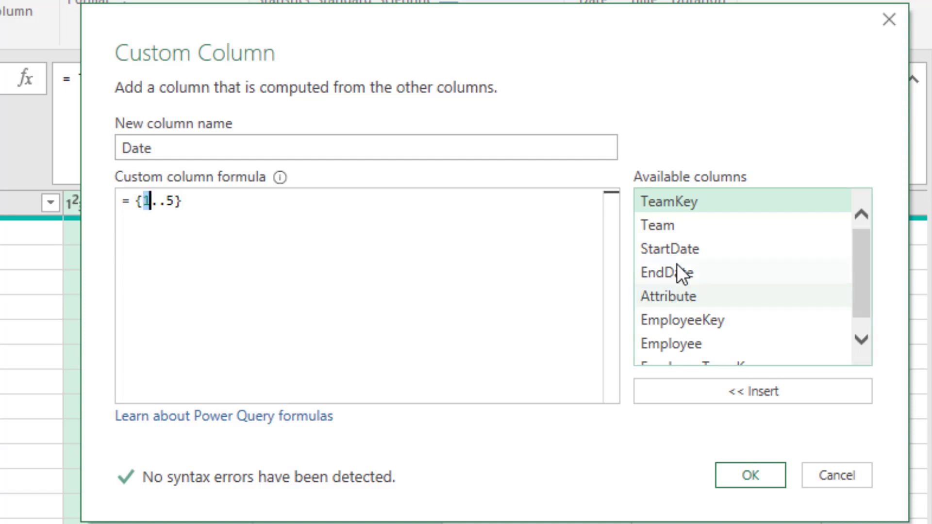
pyautogui.doubleClick(681, 249)
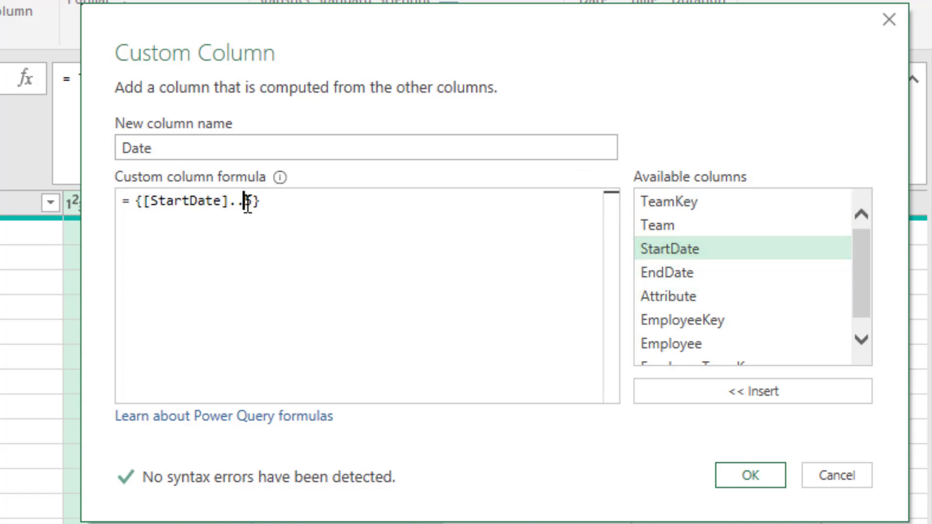
pyautogui.doubleClick(252, 201)
pyautogui.doubleClick(677, 272)
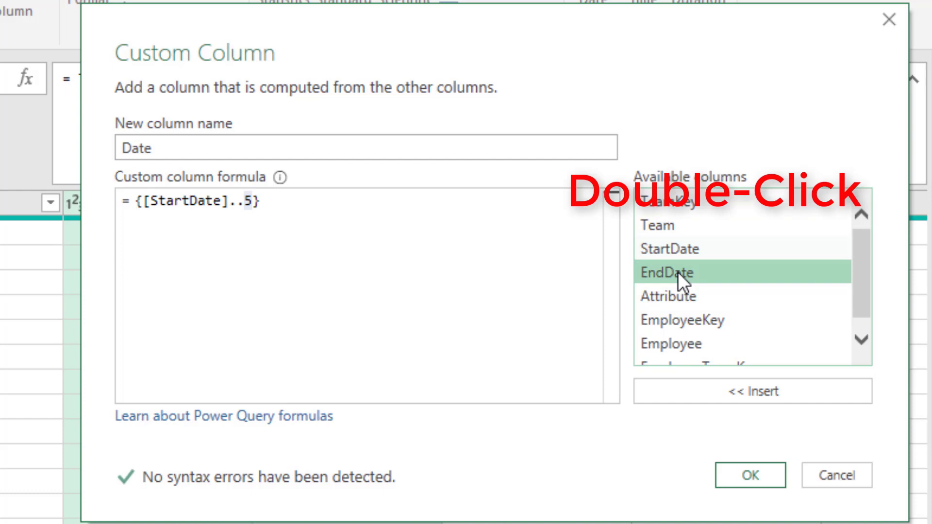
pyautogui.moveTo(407, 56); pyautogui.dragTo(693, 145)
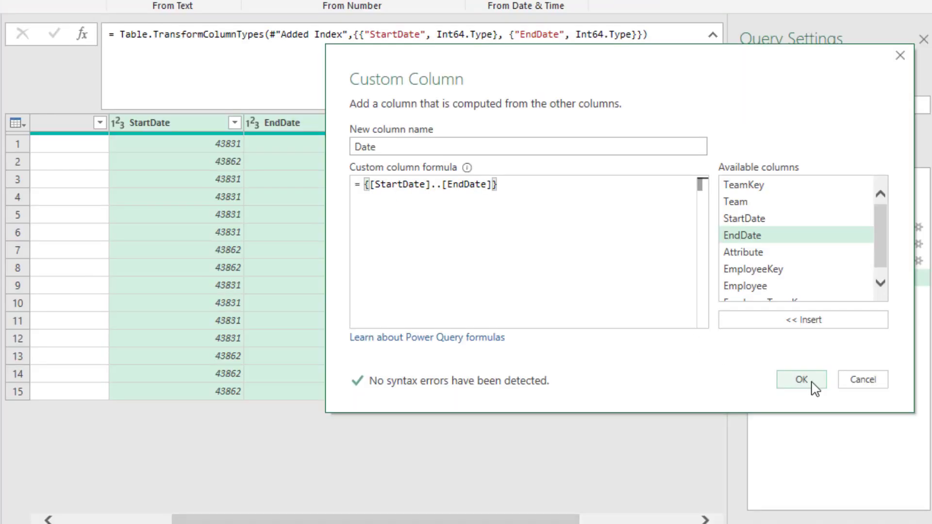
pyautogui.click(803, 378)
# Expand each Date list to new rows, one per day, and set the Date column's type to Date.
pyautogui.click(635, 145)
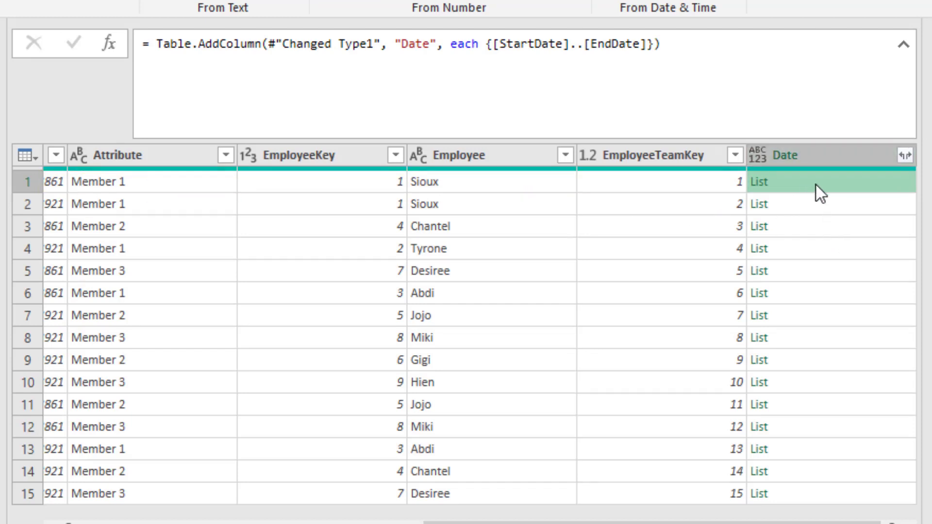
pyautogui.click(904, 155)
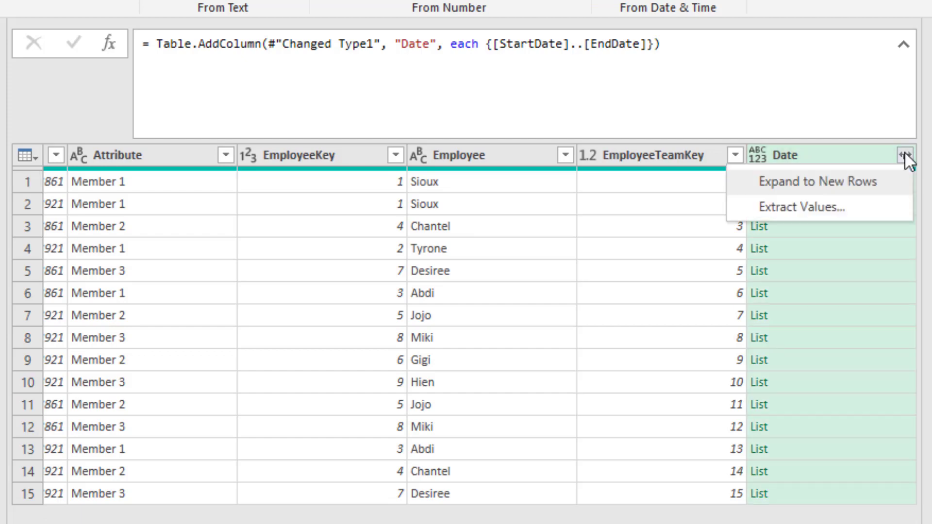
pyautogui.click(744, 188)
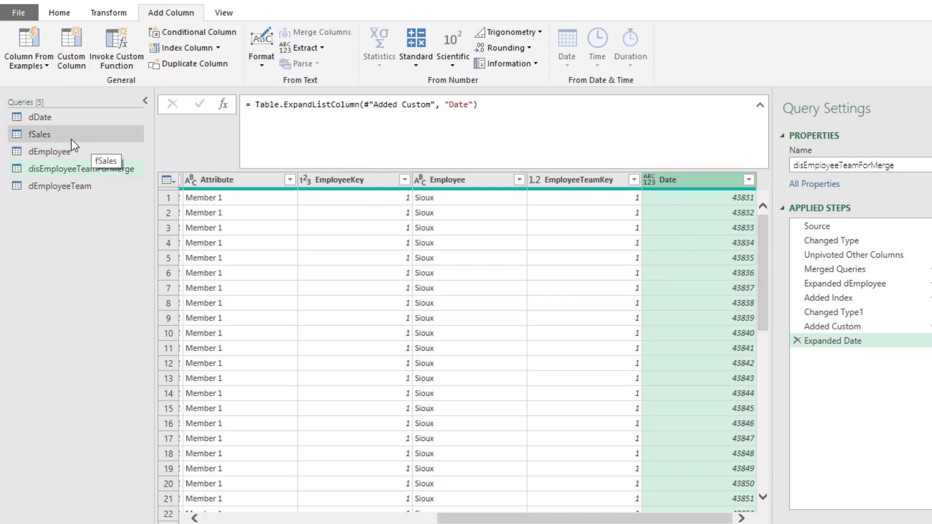
pyautogui.click(650, 182)
pyautogui.click(675, 278)
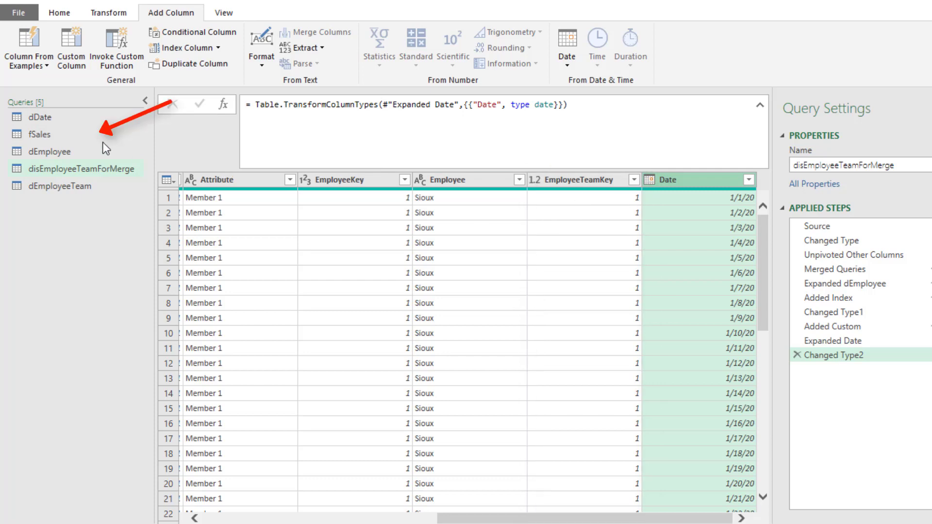
# Merge fSales with disEmployeeTeamForMerge, matching DateKey+EmployeeKey to Date+EmployeeKey.
pyautogui.click(52, 134)
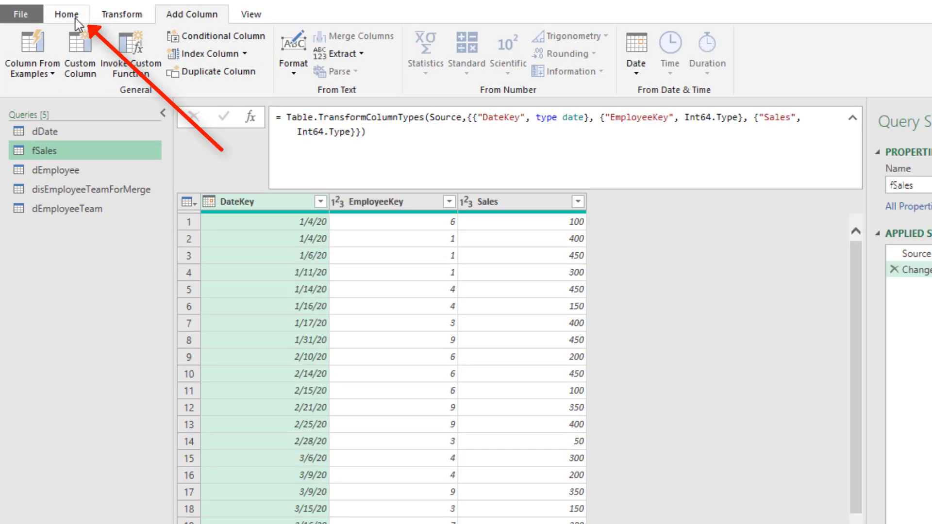
pyautogui.click(76, 20)
pyautogui.click(697, 36)
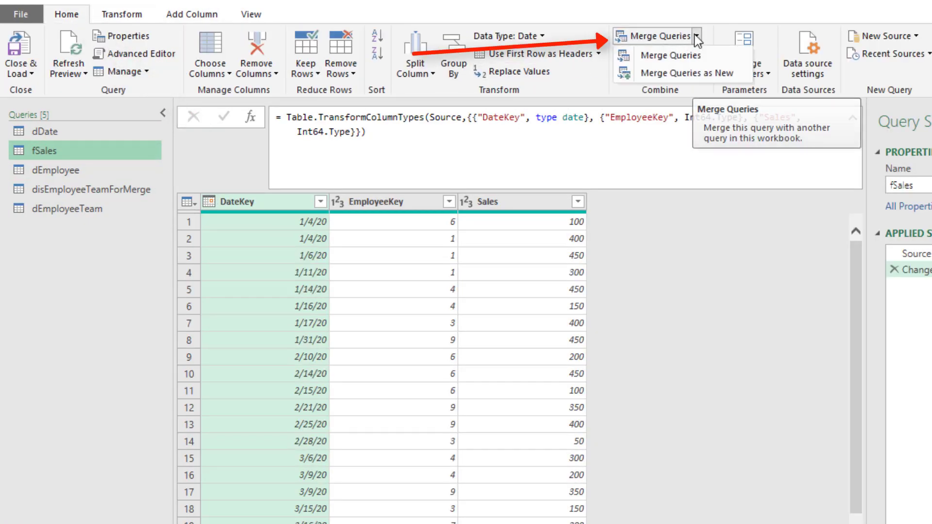
pyautogui.click(696, 57)
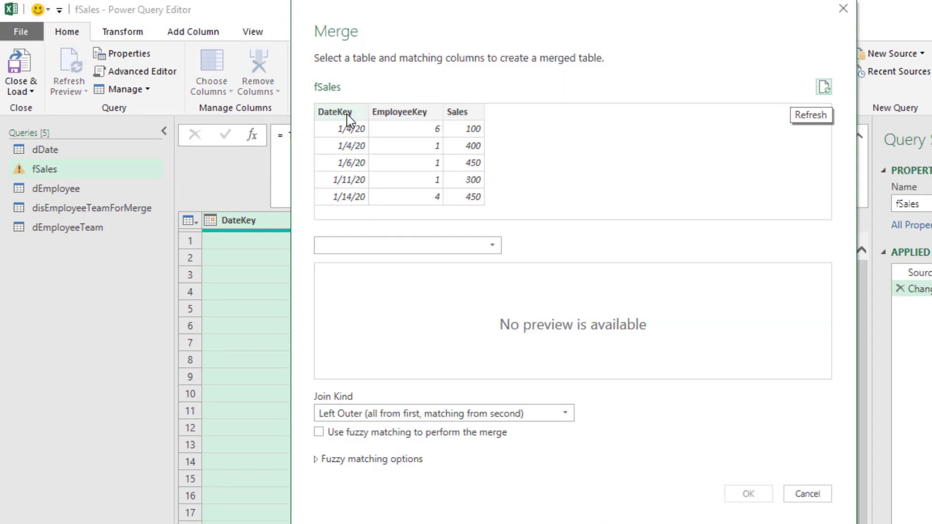
pyautogui.click(348, 116)
pyautogui.keyDown('ctrl'); pyautogui.click(412, 123); pyautogui.keyUp('ctrl')
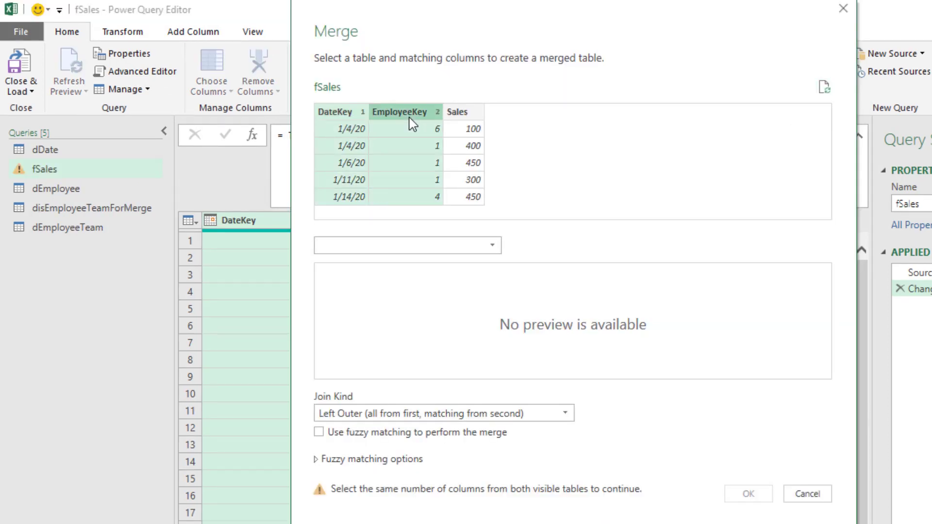
pyautogui.click(441, 247)
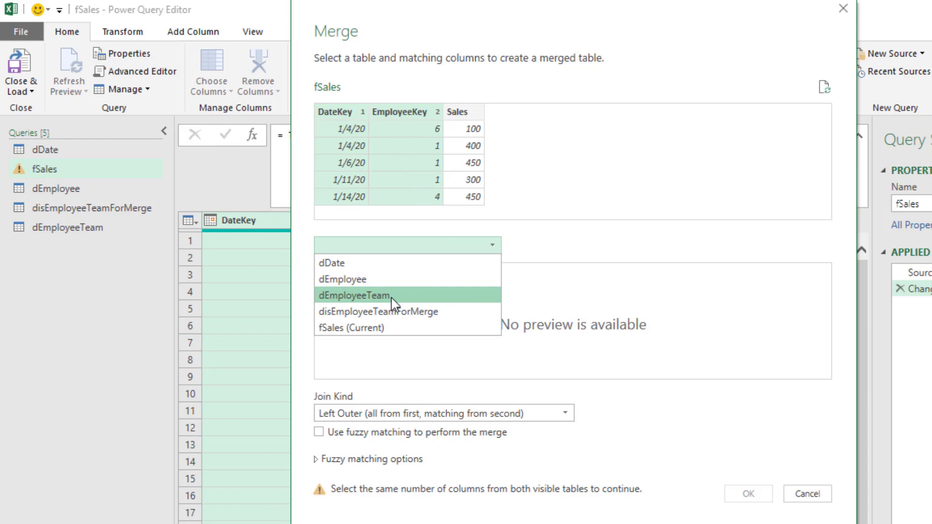
pyautogui.click(397, 312)
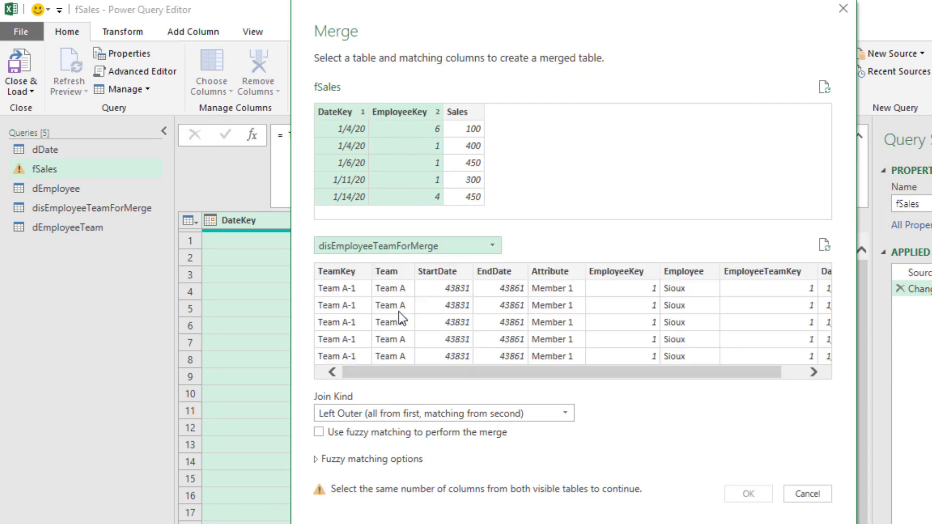
pyautogui.moveTo(536, 375); pyautogui.dragTo(716, 388)
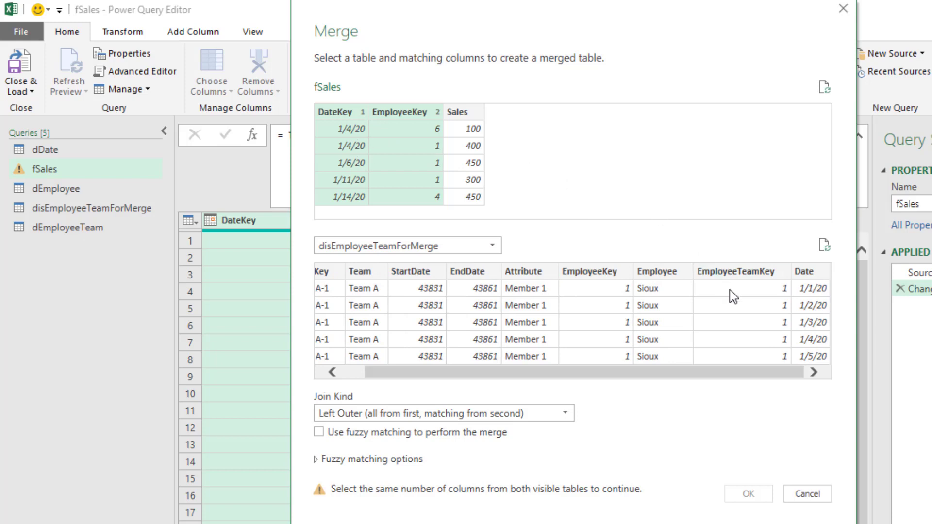
pyautogui.click(814, 273)
pyautogui.keyDown('ctrl'); pyautogui.click(612, 273); pyautogui.keyUp('ctrl')
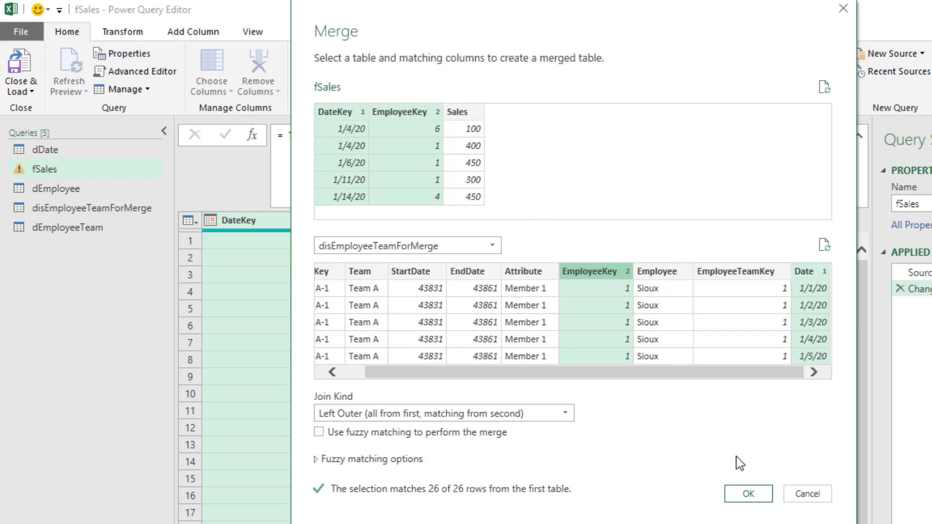
pyautogui.click(762, 494)
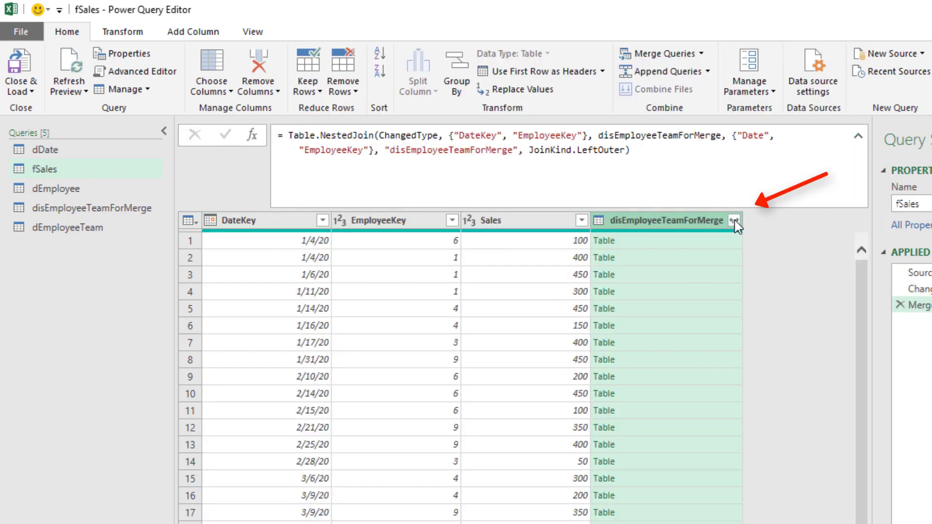
# Expand only EmployeeTeamKey from the merged column into fSales.
pyautogui.click(734, 220)
pyautogui.click(497, 286)
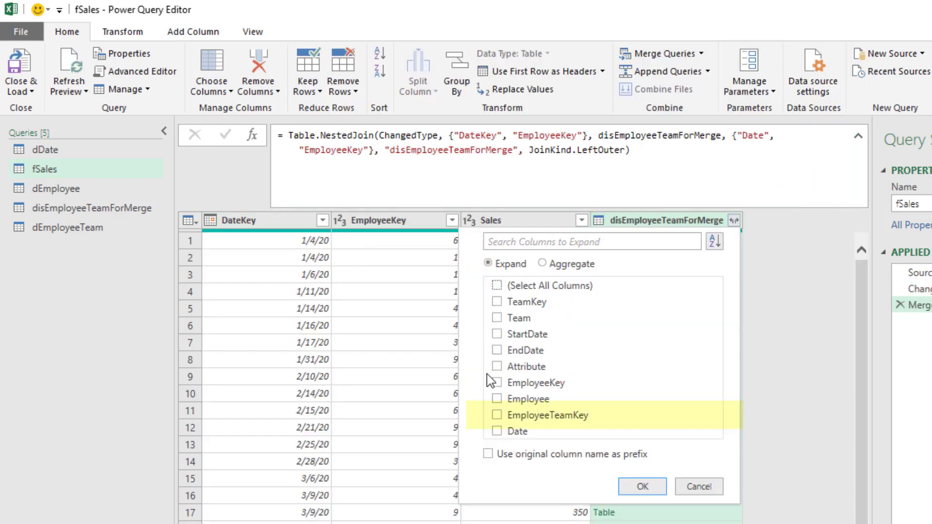
pyautogui.click(496, 415)
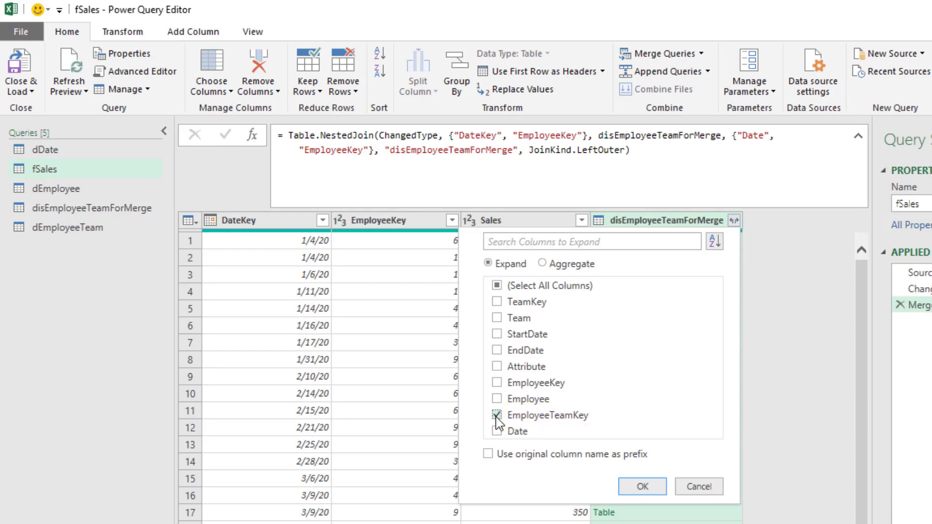
pyautogui.click(644, 486)
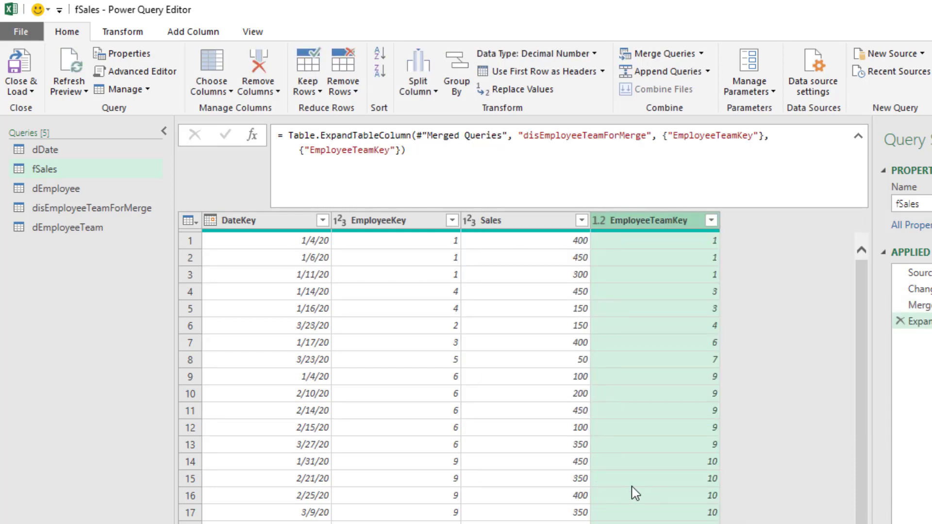
pyautogui.rightClick(399, 225)
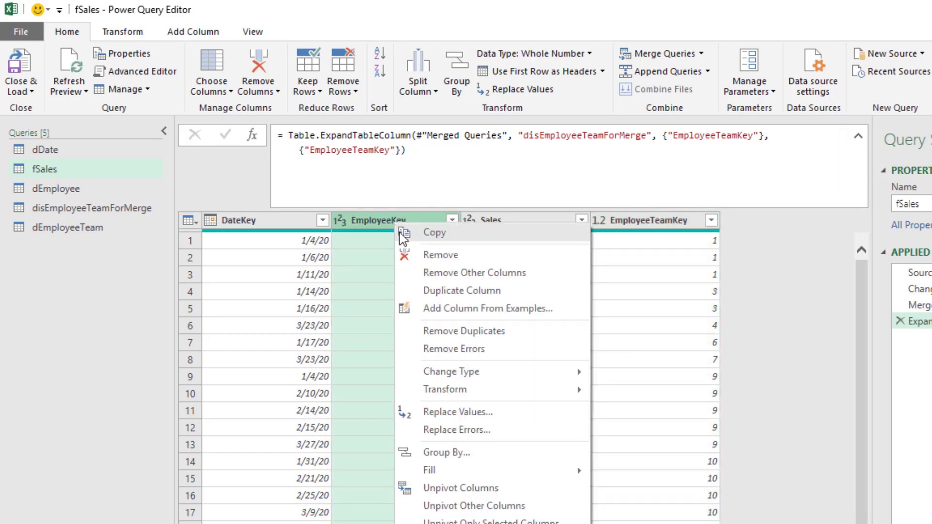
# Drop EmployeeKey from fSales, then keep only Date, EmployeeTeamKey and EmployeeKey in disEmployeeTeamForMerge.
pyautogui.click(427, 255)
pyautogui.click(97, 209)
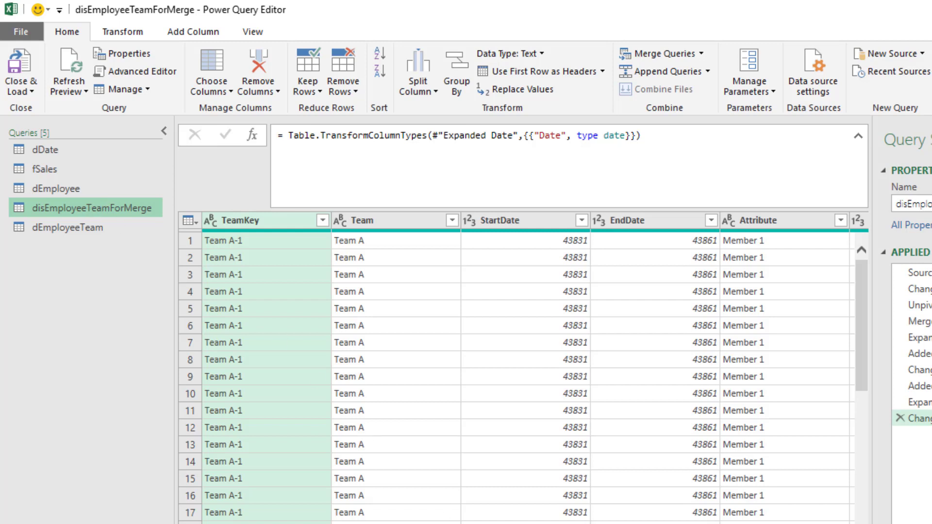
pyautogui.hscroll(10, 789, 227)
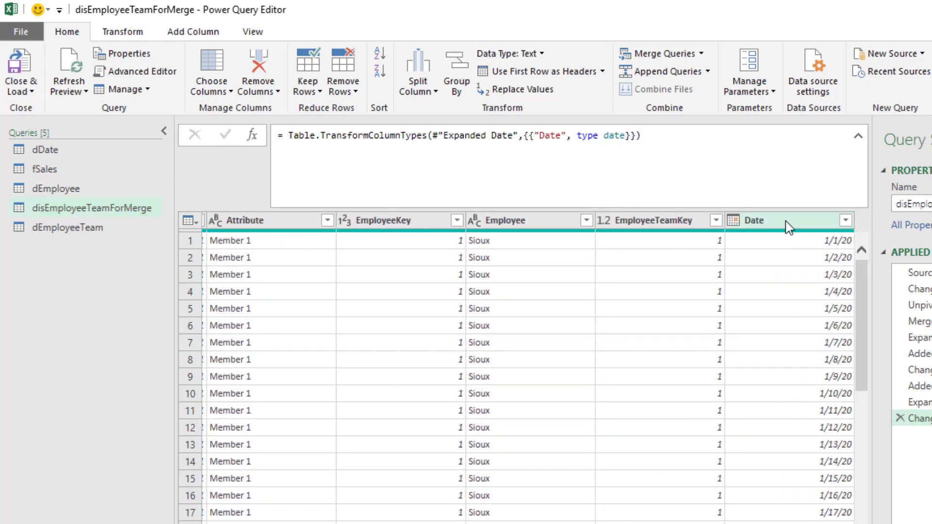
pyautogui.click(789, 227)
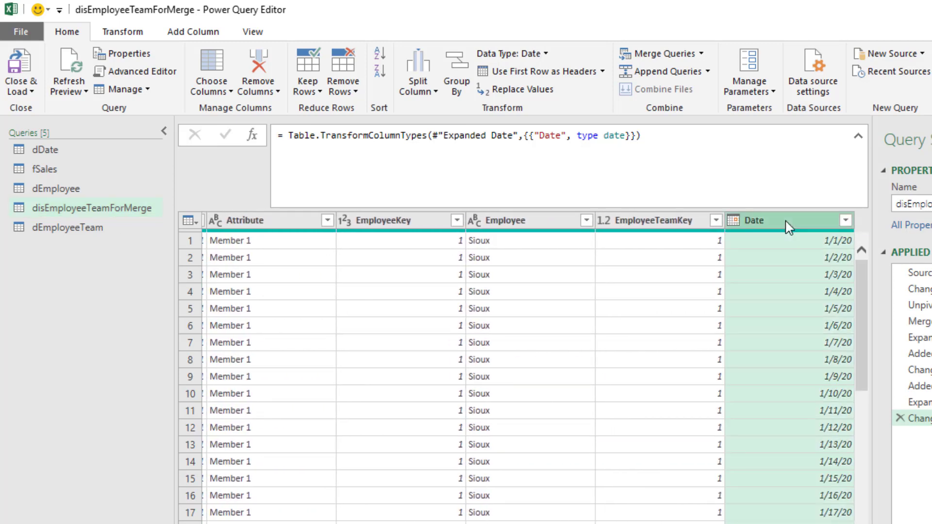
pyautogui.keyDown('ctrl'); pyautogui.click(657, 222); pyautogui.keyUp('ctrl')
pyautogui.keyDown('ctrl'); pyautogui.click(388, 225); pyautogui.keyUp('ctrl')
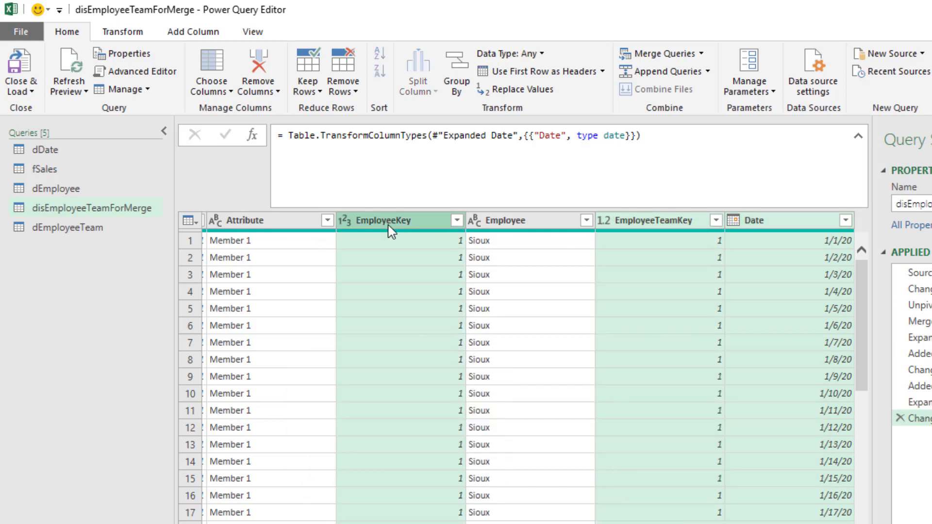
pyautogui.rightClick(389, 219)
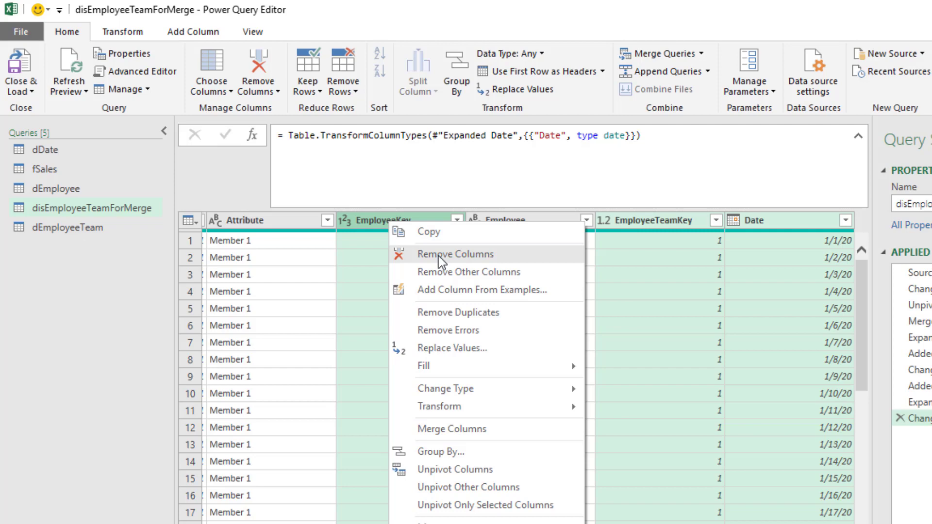
pyautogui.click(461, 274)
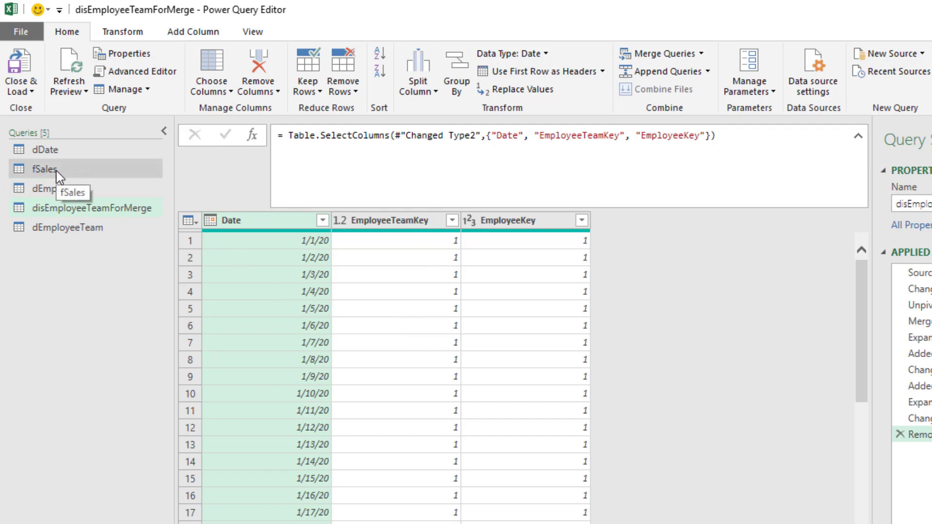
# Select TeamKey, Employee and EmployeeTeamKey in dEmployeeTeam and remove all other columns.
pyautogui.click(65, 228)
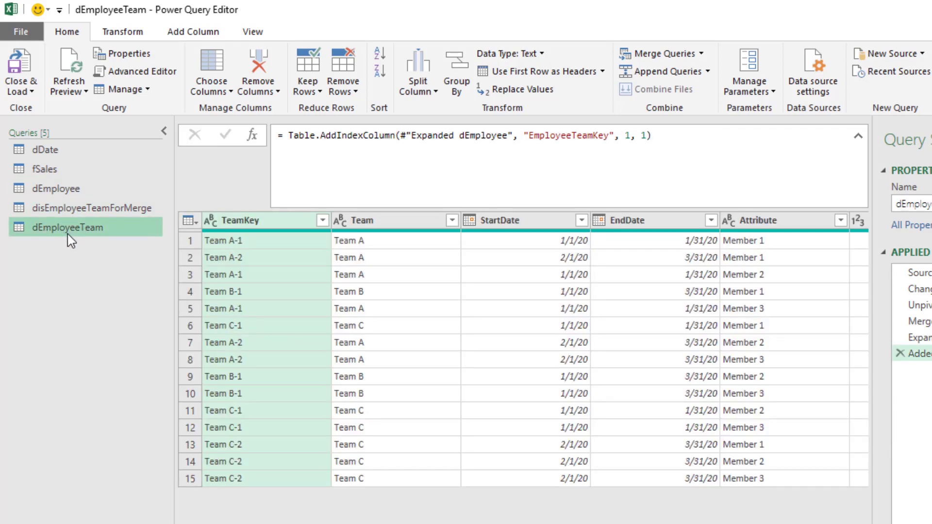
pyautogui.hscroll(5, 534, 349)
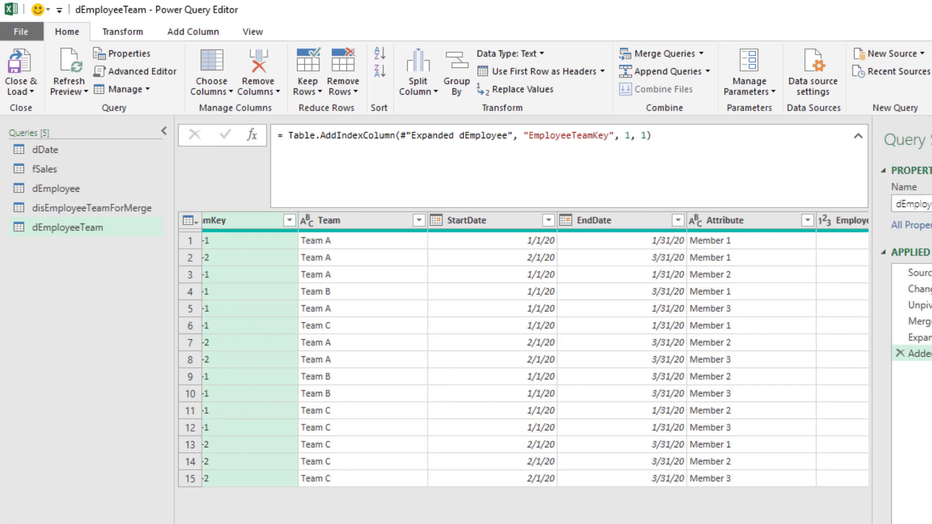
pyautogui.keyDown('ctrl'); pyautogui.click(695, 229); pyautogui.keyUp('ctrl')
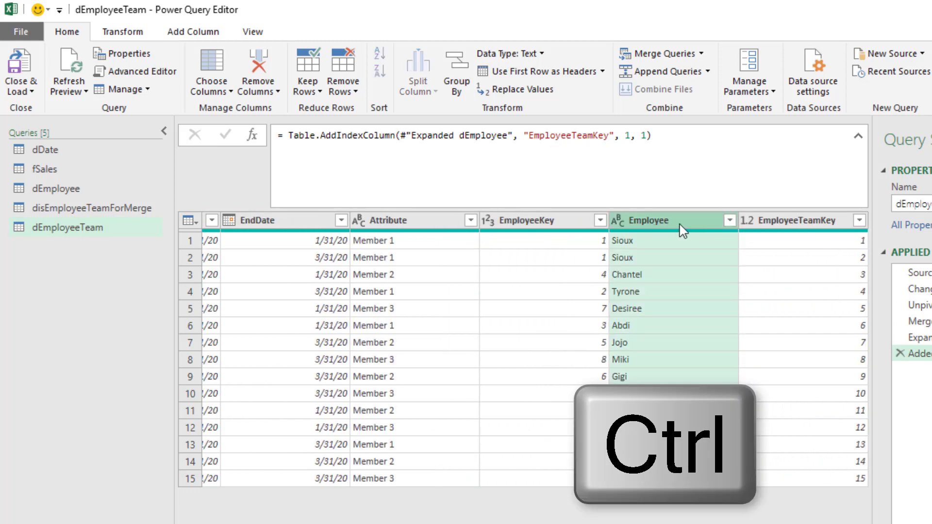
pyautogui.keyDown('ctrl'); pyautogui.click(787, 224); pyautogui.keyUp('ctrl')
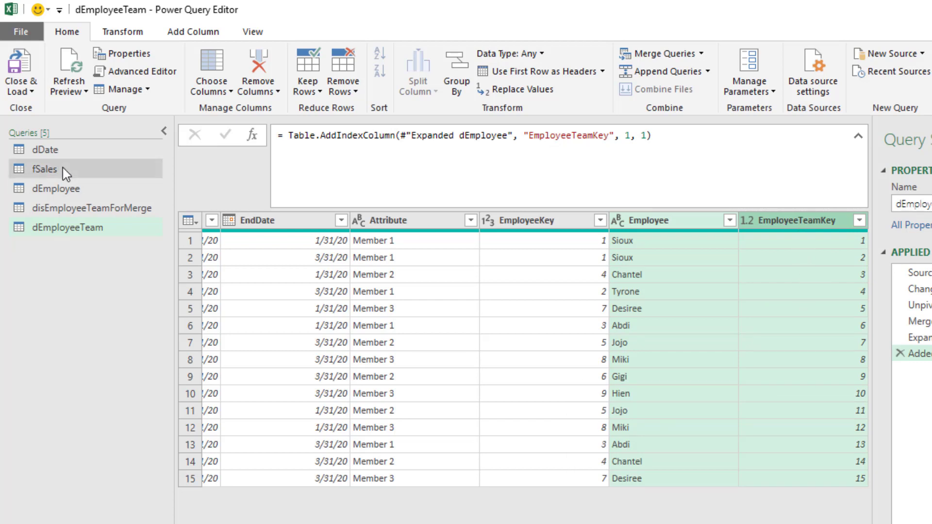
pyautogui.rightClick(669, 225)
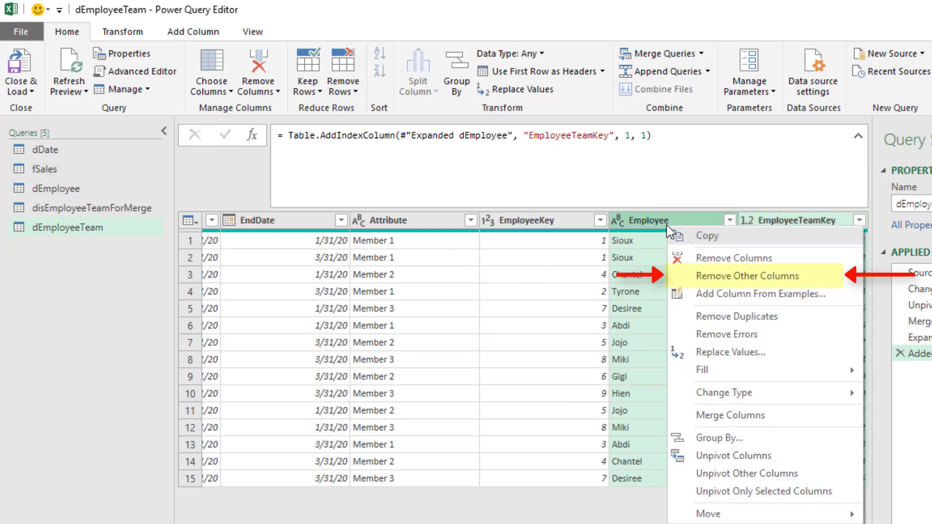
pyautogui.click(707, 283)
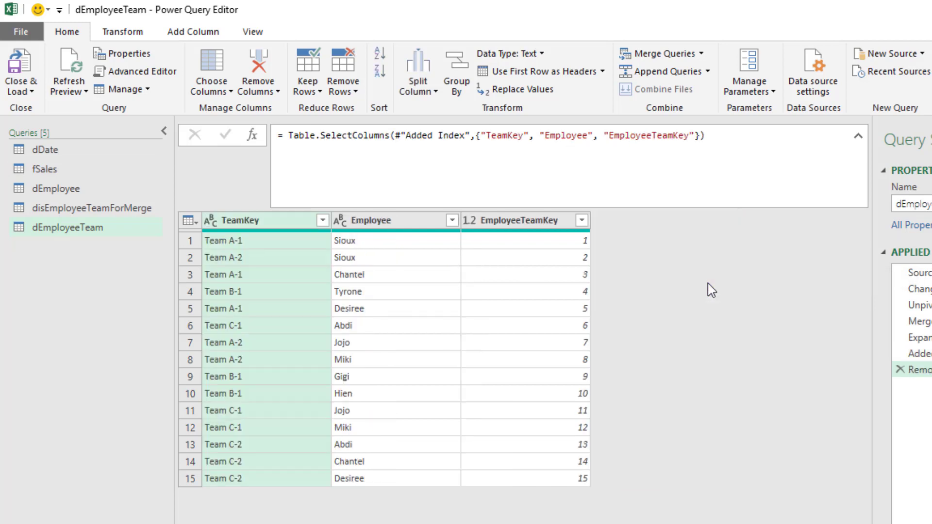
# Close and load the queries as Only Create Connection.
pyautogui.click(32, 91)
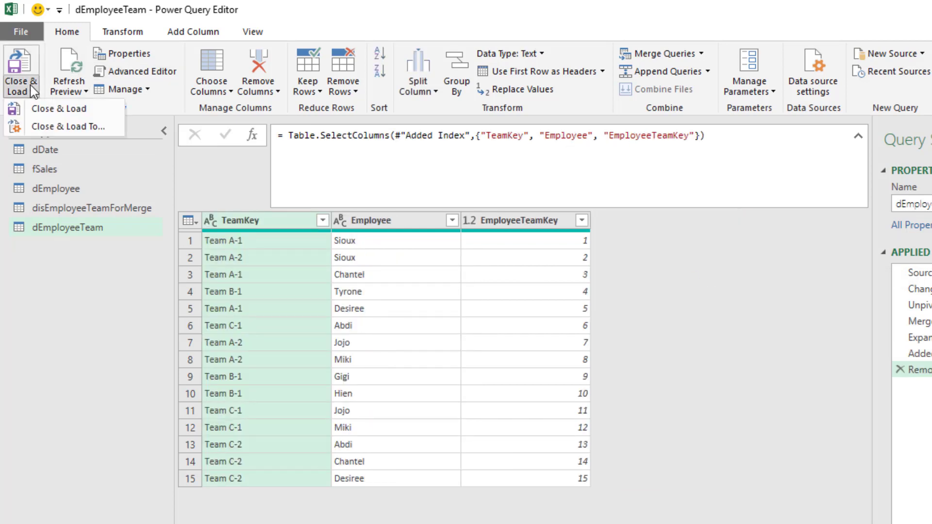
pyautogui.click(47, 126)
pyautogui.click(262, 328)
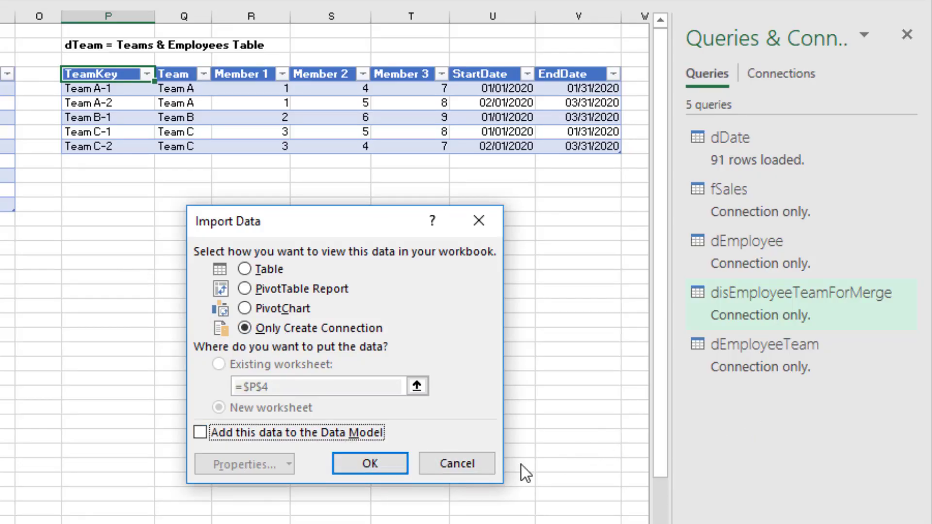
pyautogui.click(370, 465)
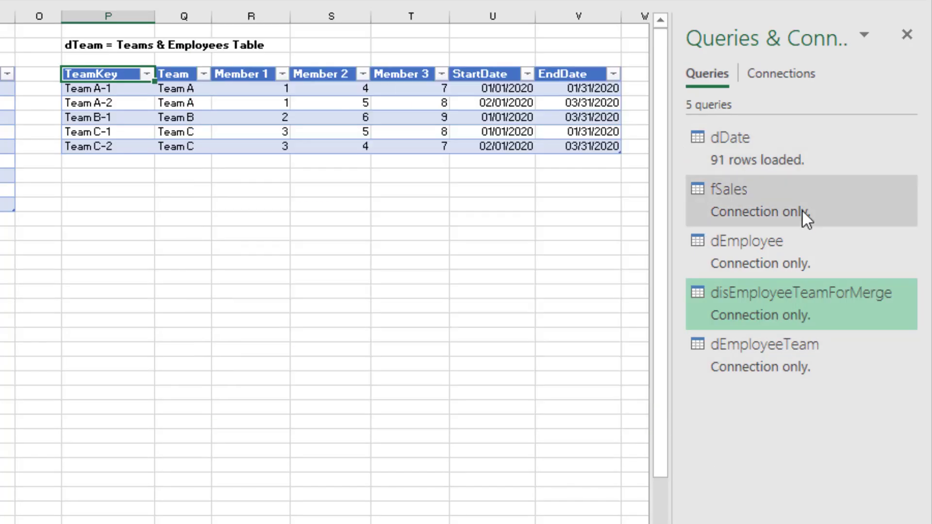
# Load the fSales query into the Data Model.
pyautogui.moveTo(803, 215)
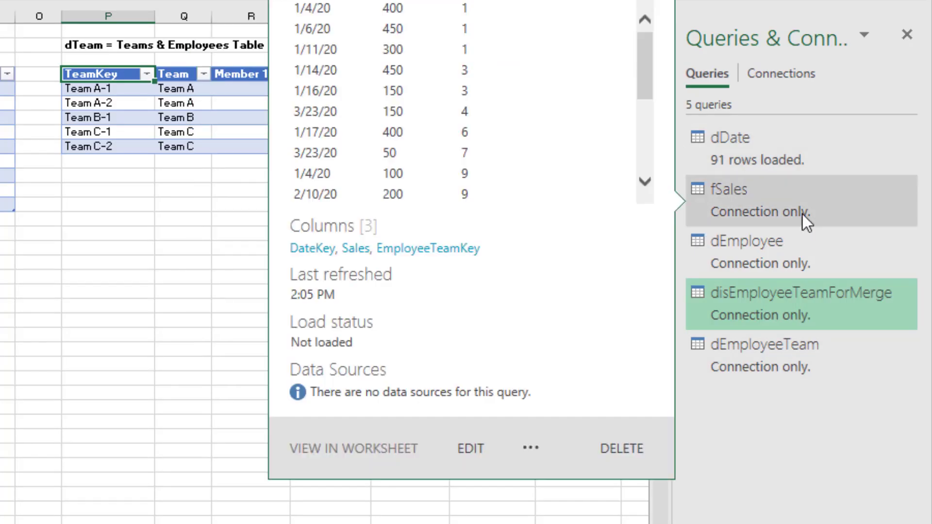
pyautogui.rightClick(719, 199)
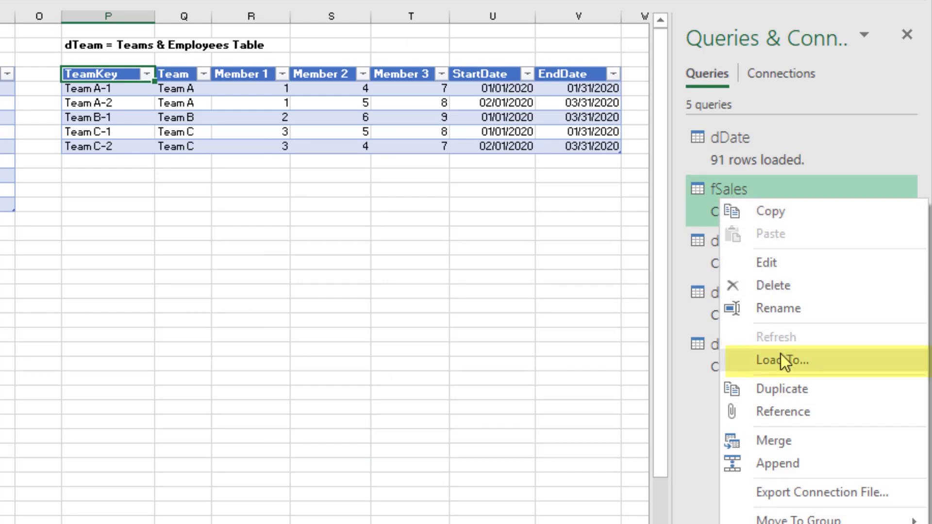
pyautogui.click(784, 361)
pyautogui.click(205, 435)
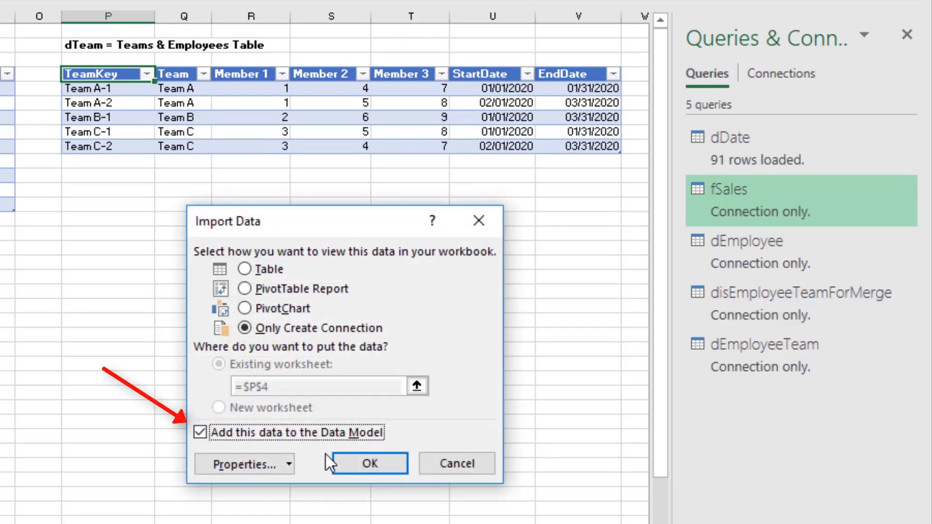
pyautogui.click(361, 467)
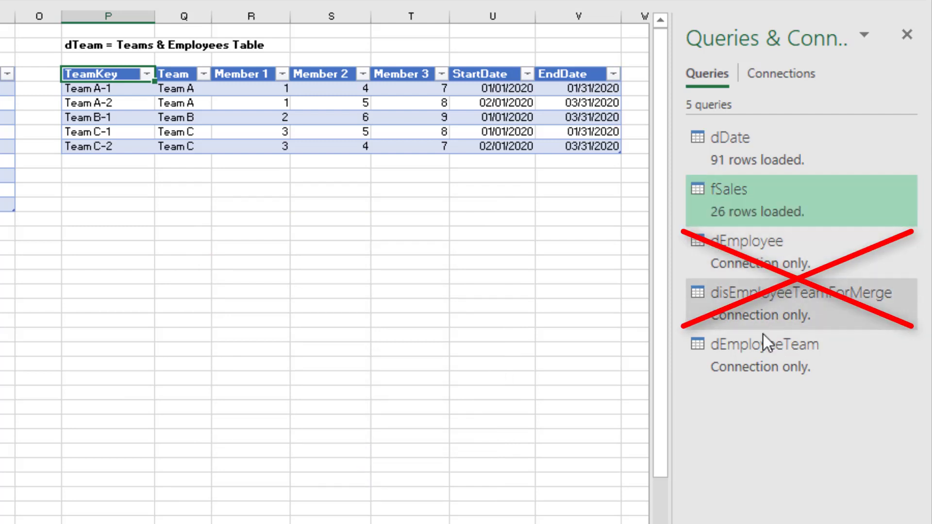
# Load the dEmployeeTeam query into the Data Model.
pyautogui.moveTo(767, 361)
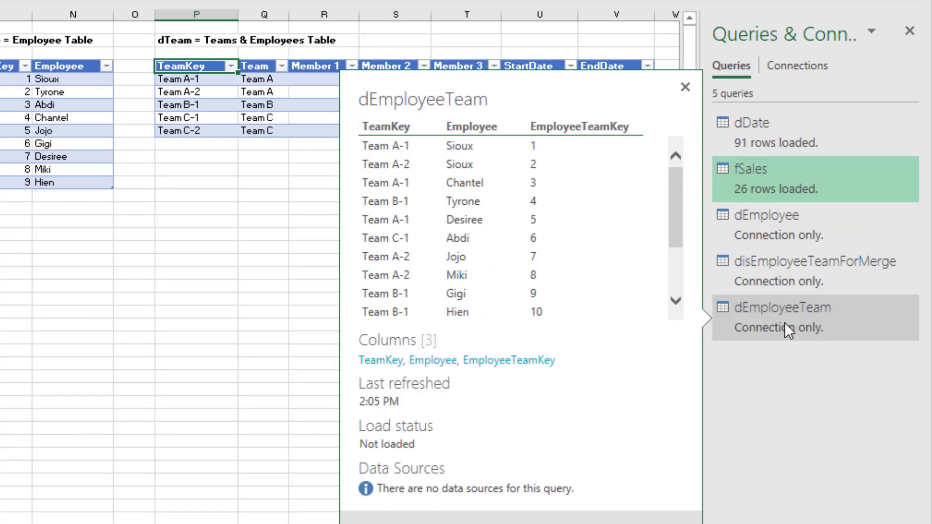
pyautogui.rightClick(751, 318)
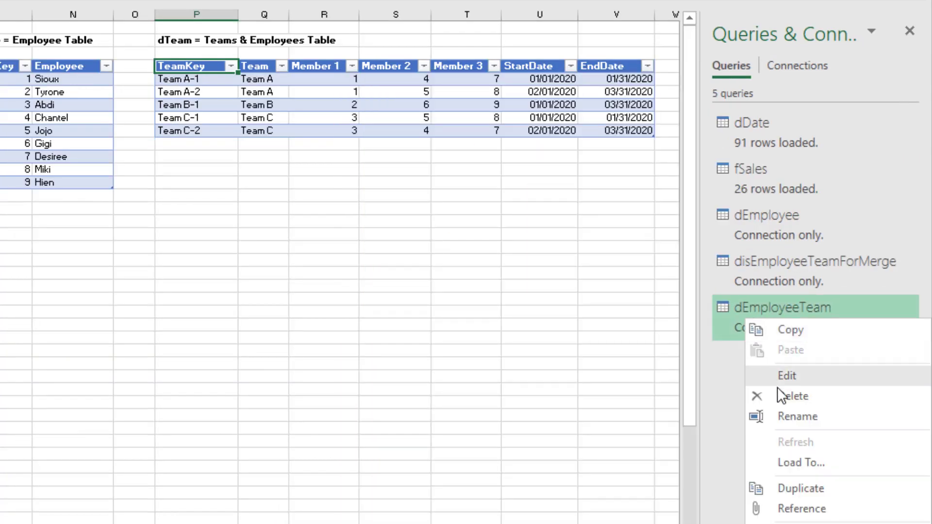
pyautogui.click(796, 461)
pyautogui.click(280, 386)
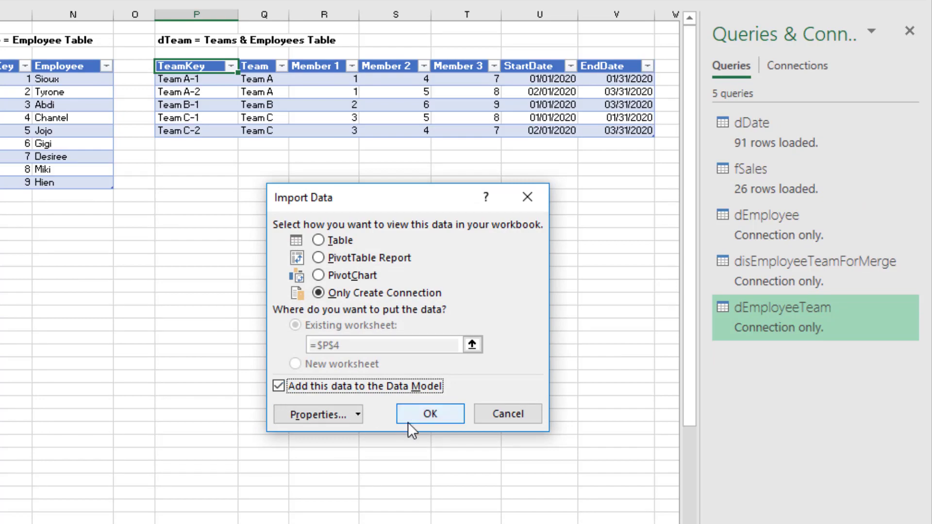
pyautogui.click(424, 415)
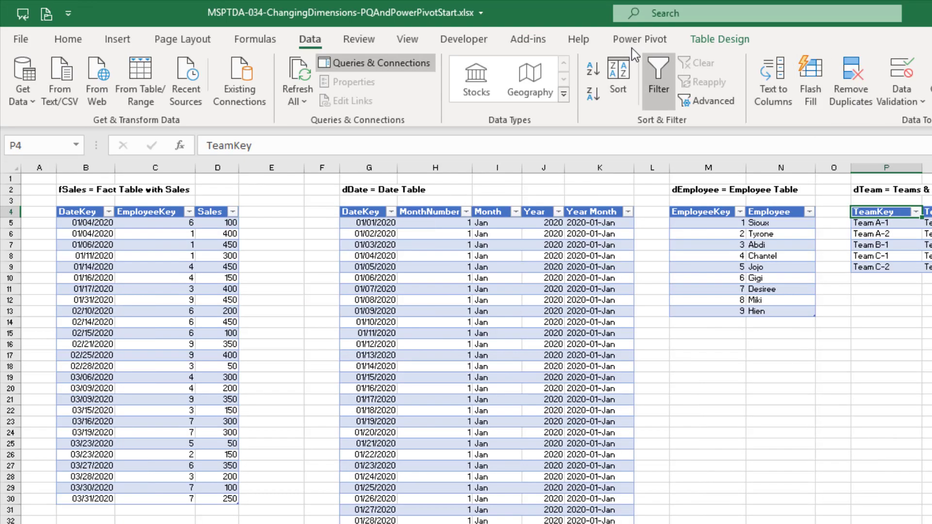
# In Power Pivot's Diagram View, link fSales–dEmployeeTeam on EmployeeTeamKey and dDate–fSales on DateKey.
pyautogui.click(630, 43)
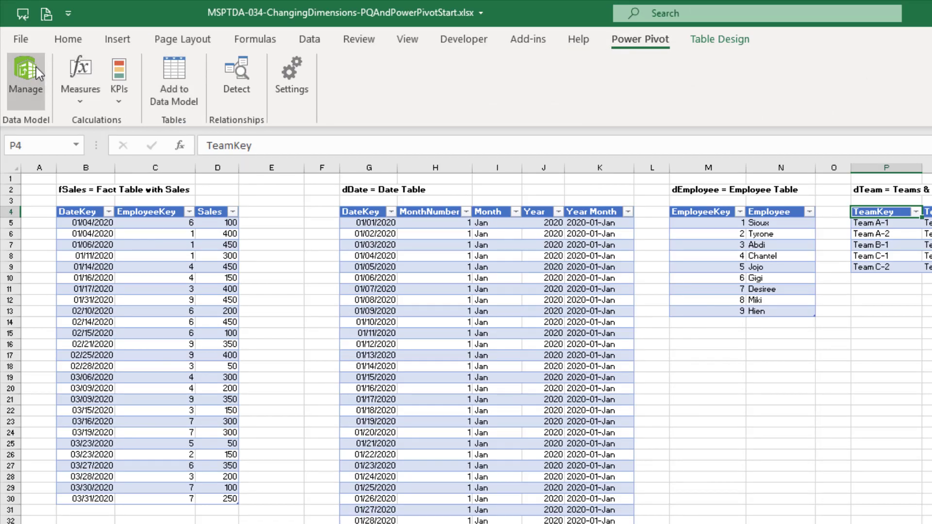
pyautogui.click(35, 67)
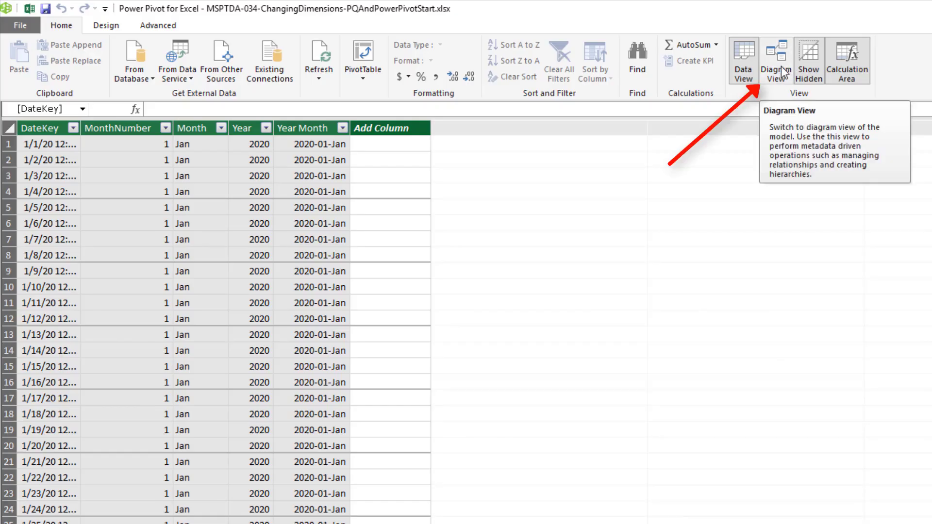
pyautogui.click(548, 49)
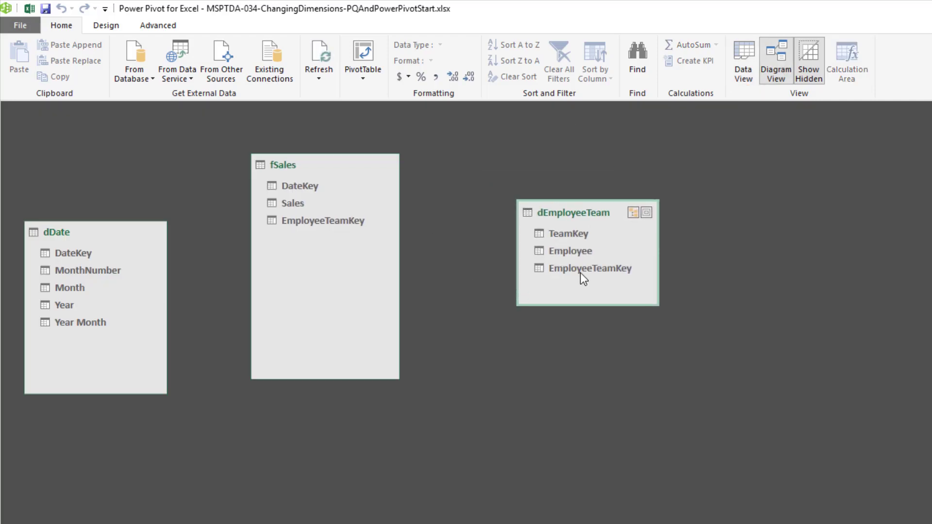
pyautogui.moveTo(580, 272); pyautogui.dragTo(348, 223)
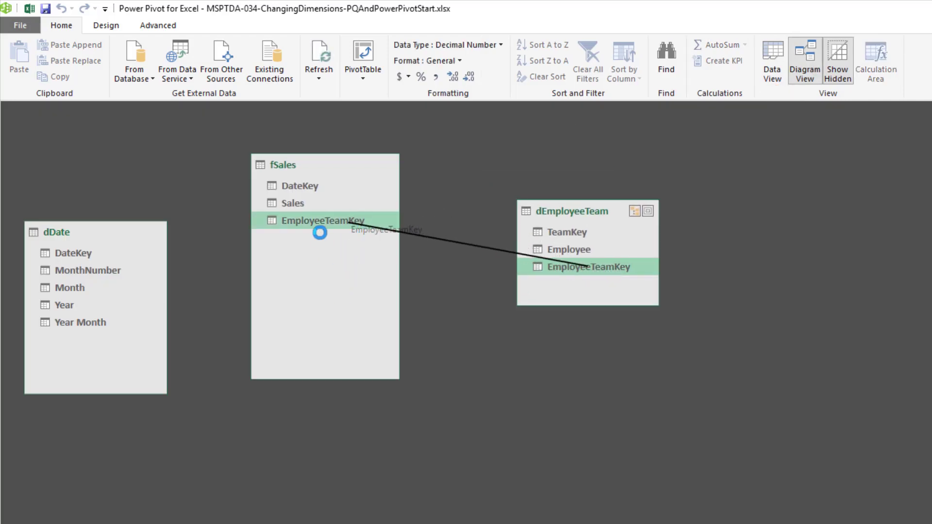
pyautogui.moveTo(560, 209); pyautogui.dragTo(516, 176)
pyautogui.moveTo(80, 255); pyautogui.dragTo(278, 185)
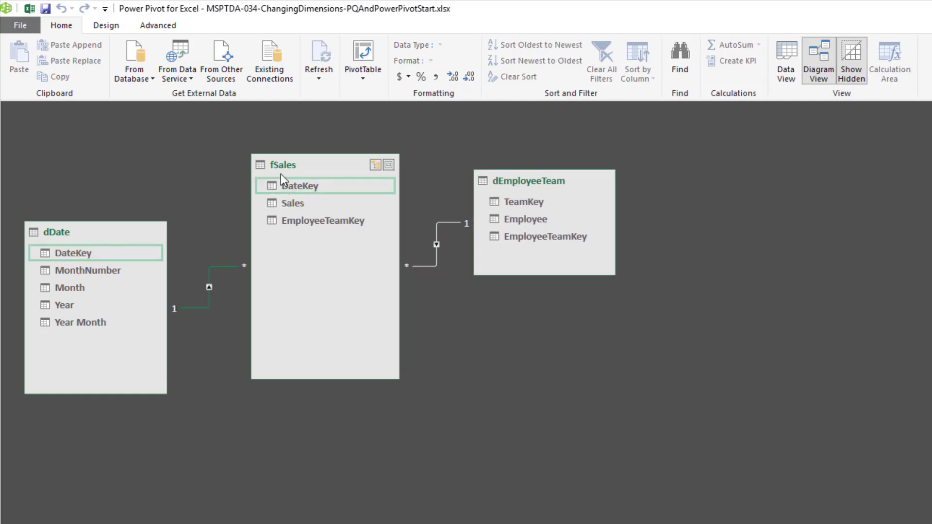
# In fSales' calculation area, create the measure Total Sales ($):=SUM(fSales[Sales]).
pyautogui.click(791, 72)
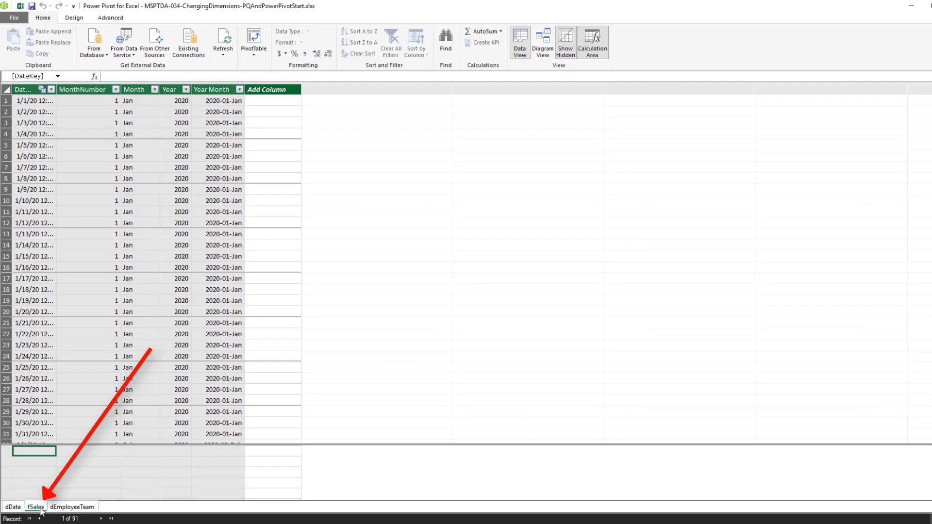
pyautogui.click(35, 507)
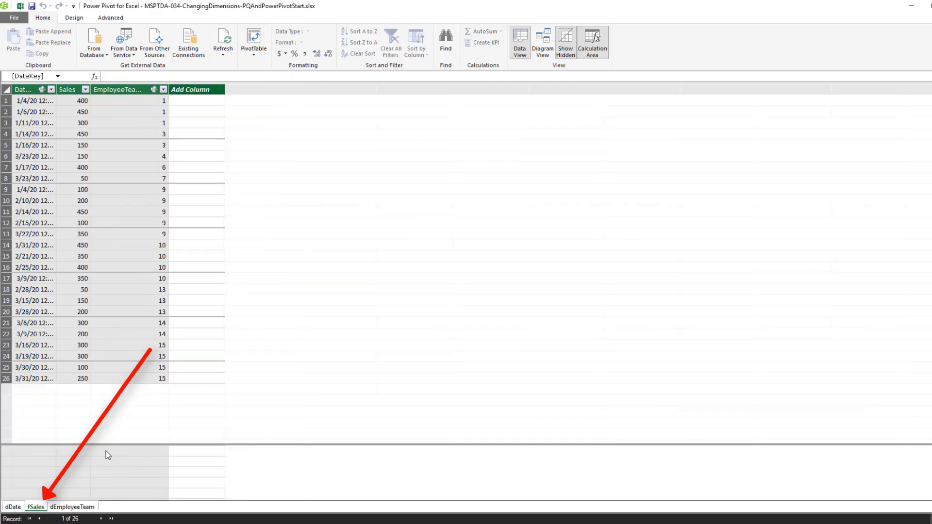
pyautogui.moveTo(125, 444); pyautogui.dragTo(139, 174)
pyautogui.click(146, 194)
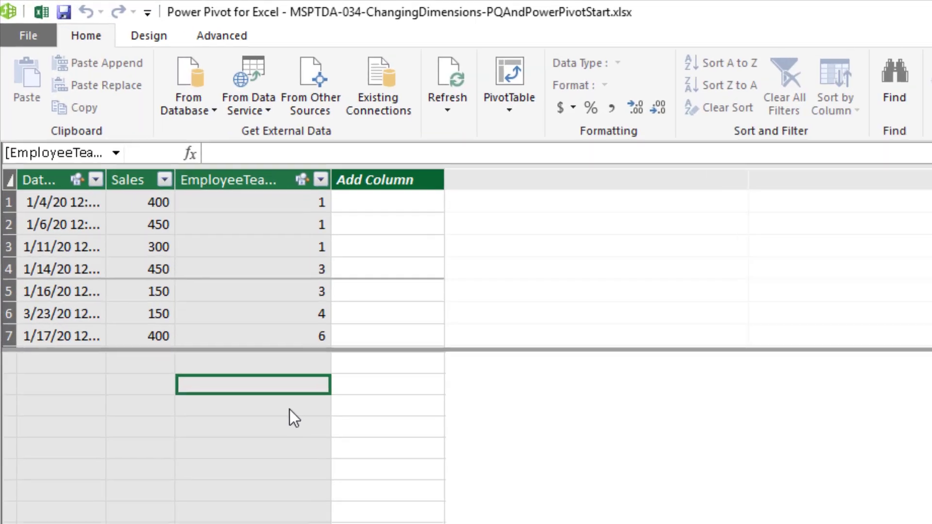
pyautogui.write('Total Sales')
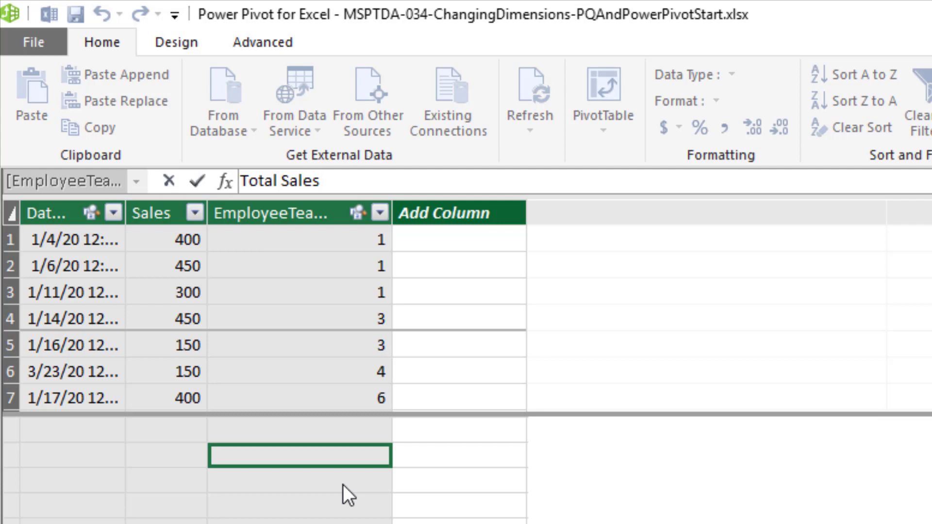
pyautogui.write(' ($):=sum(')
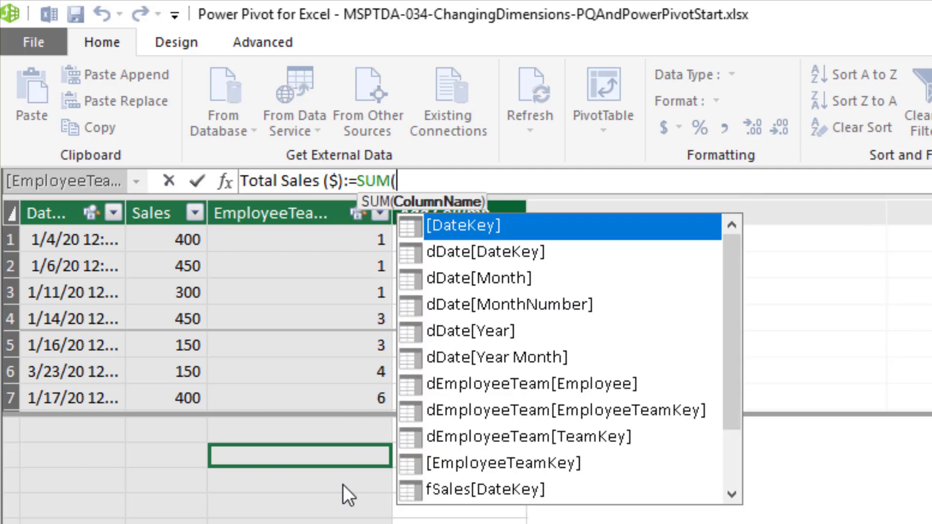
pyautogui.click(151, 213)
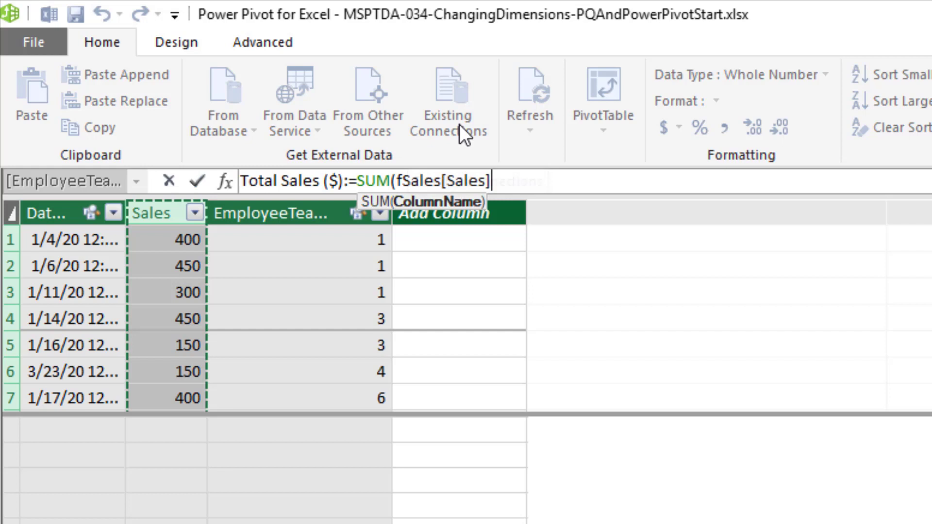
pyautogui.write(')')
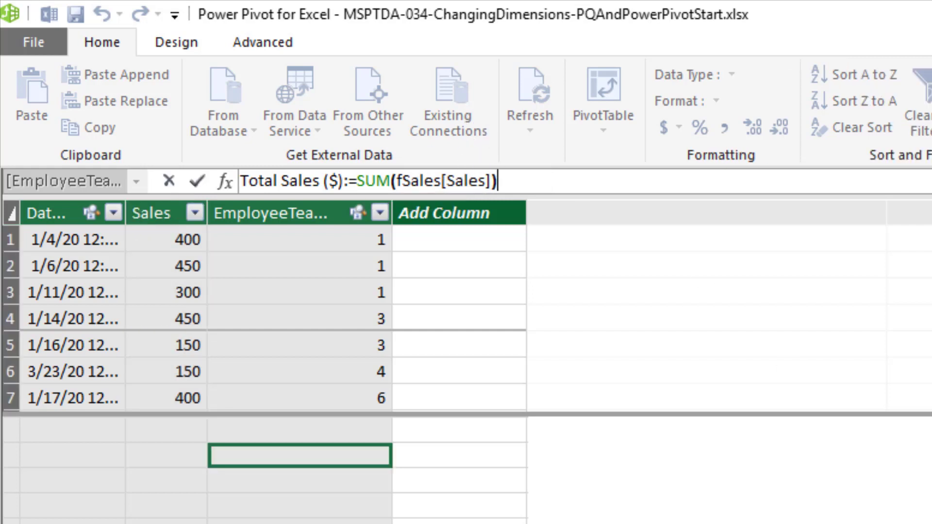
pyautogui.press('Return')
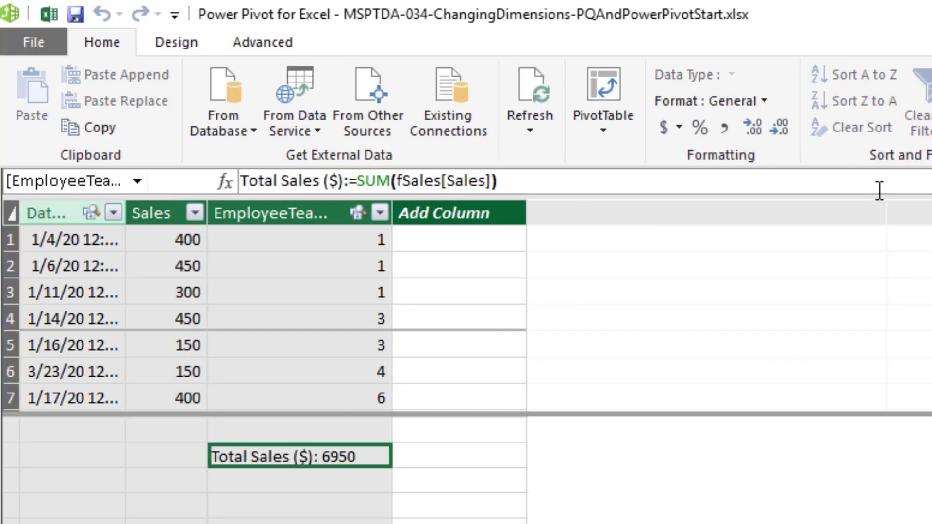
# Format Total Sales ($) with a thousands separator and no decimals, showing 6,950.
pyautogui.click(725, 129)
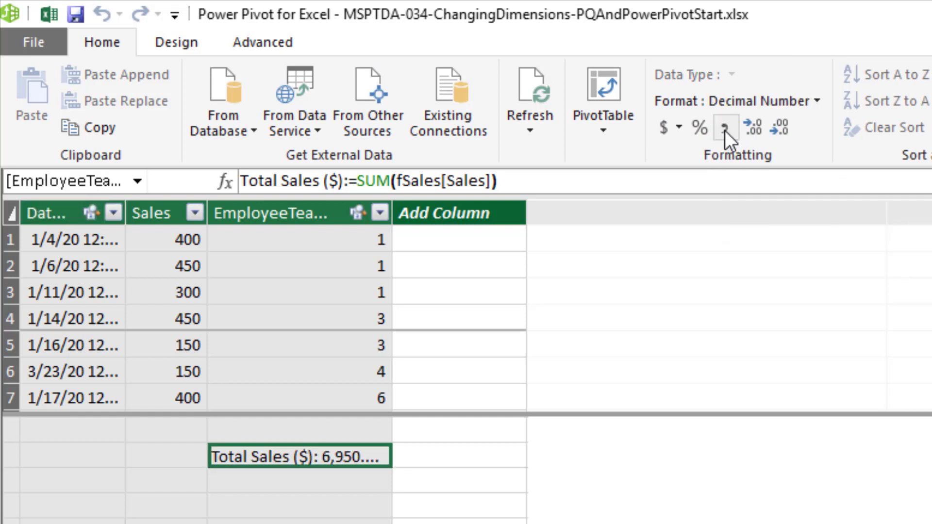
pyautogui.click(784, 131)
pyautogui.click(785, 131)
pyautogui.click(784, 131)
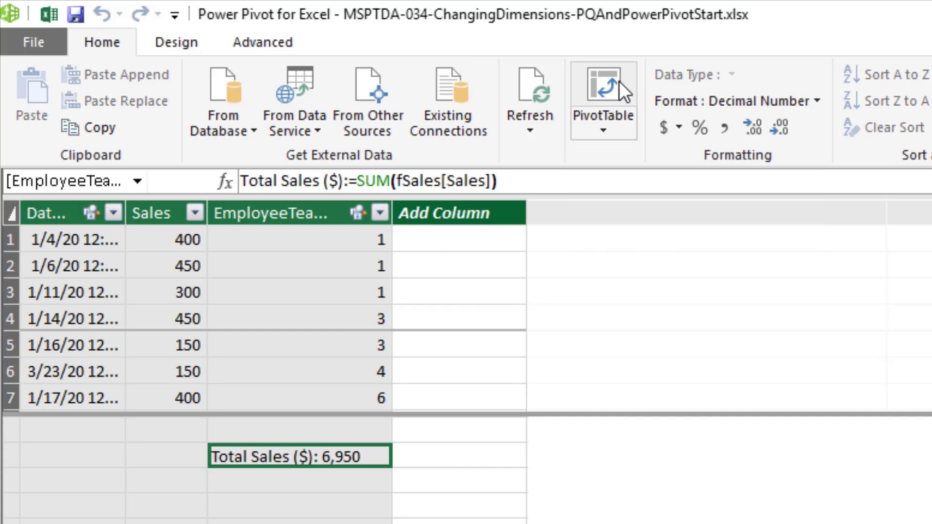
# Create a data-model PivotTable on the existing worksheet at cell M18.
pyautogui.click(603, 90)
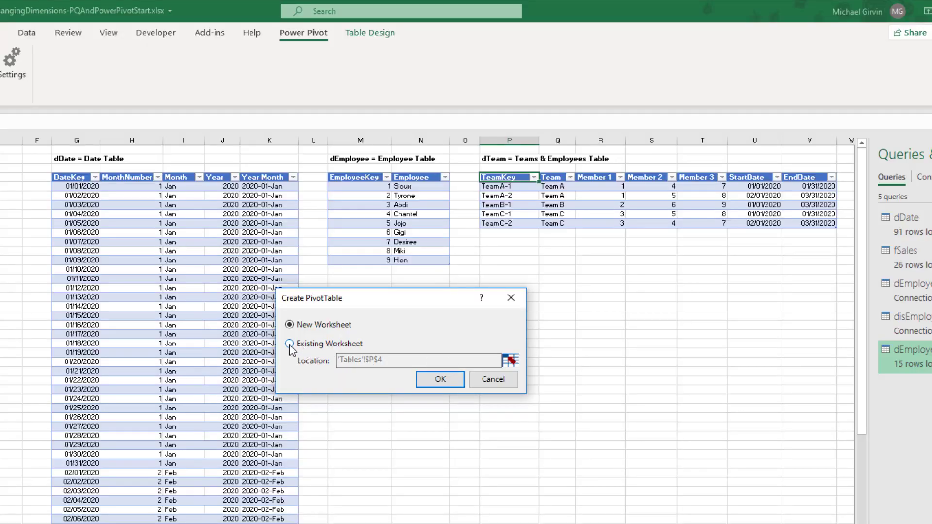
pyautogui.click(290, 343)
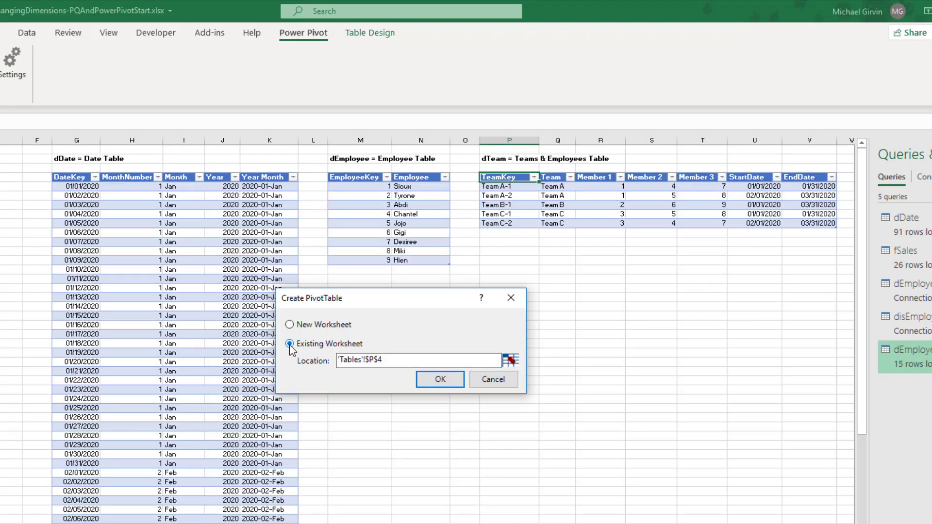
pyautogui.click(511, 361)
pyautogui.click(381, 307)
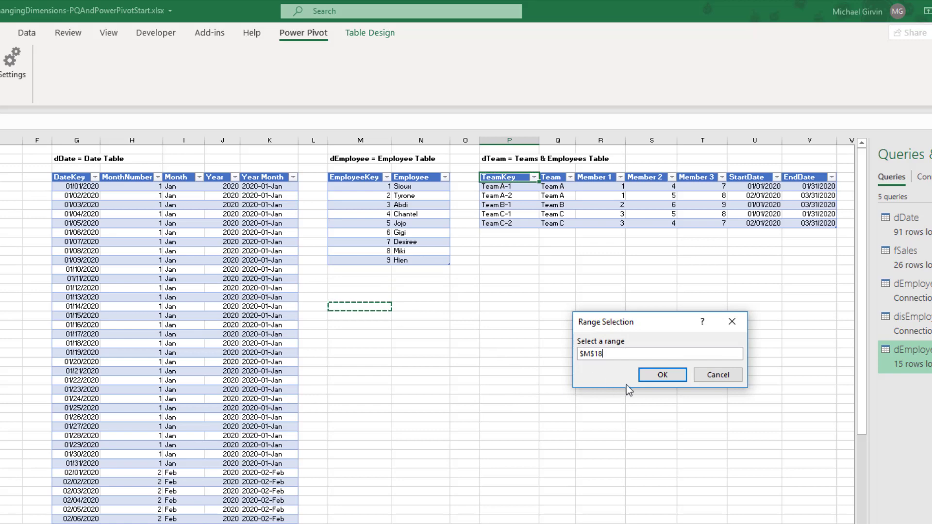
pyautogui.click(663, 376)
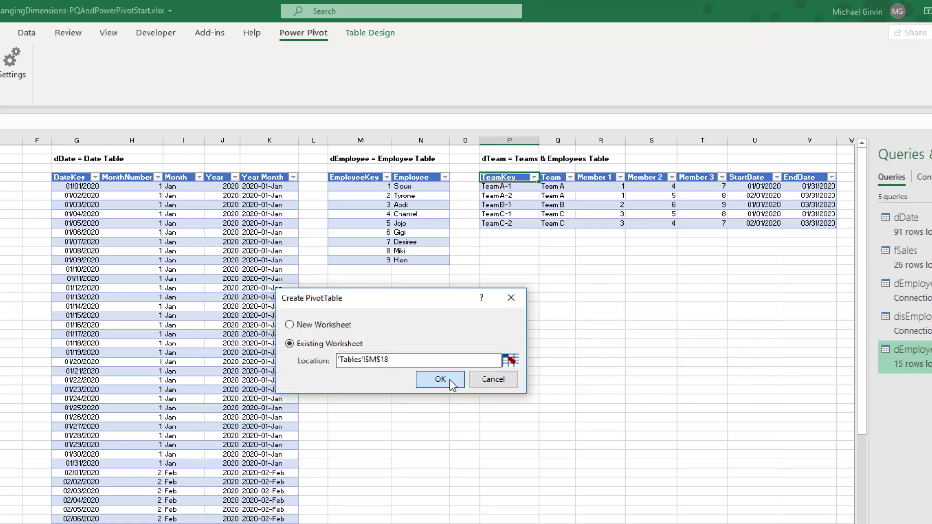
pyautogui.click(440, 380)
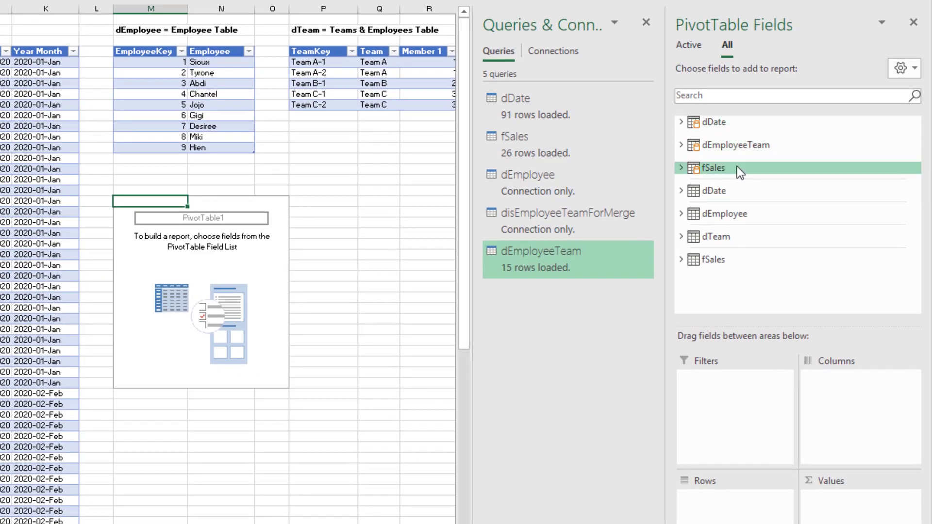
# Put Total Sales ($) in Values, TeamKey and Employee in Rows, Year Month in Columns.
pyautogui.click(680, 169)
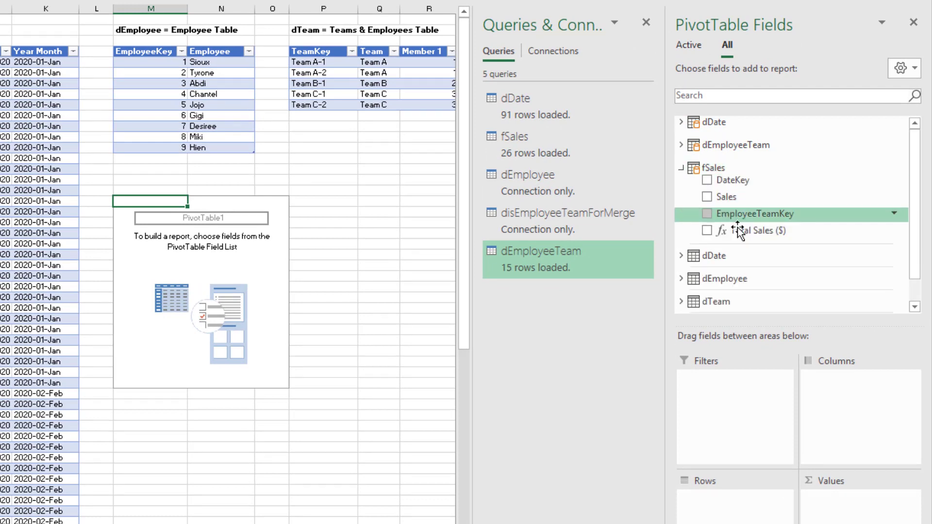
pyautogui.moveTo(740, 231); pyautogui.dragTo(847, 500)
pyautogui.click(682, 134)
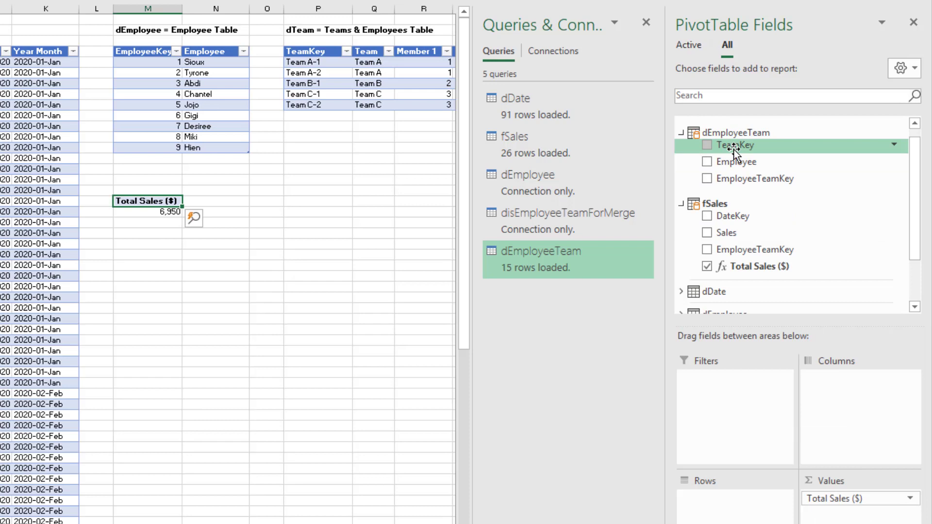
pyautogui.moveTo(720, 146); pyautogui.dragTo(725, 508)
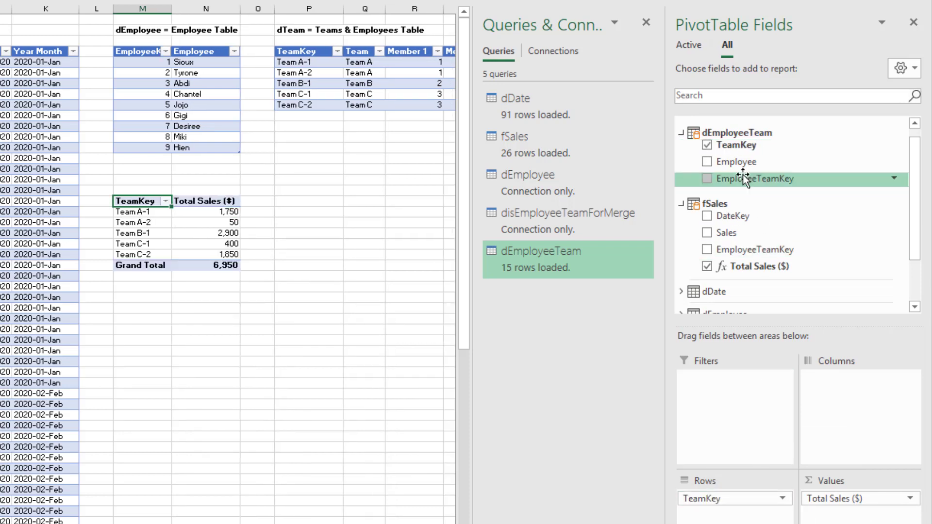
pyautogui.moveTo(738, 165); pyautogui.dragTo(728, 515)
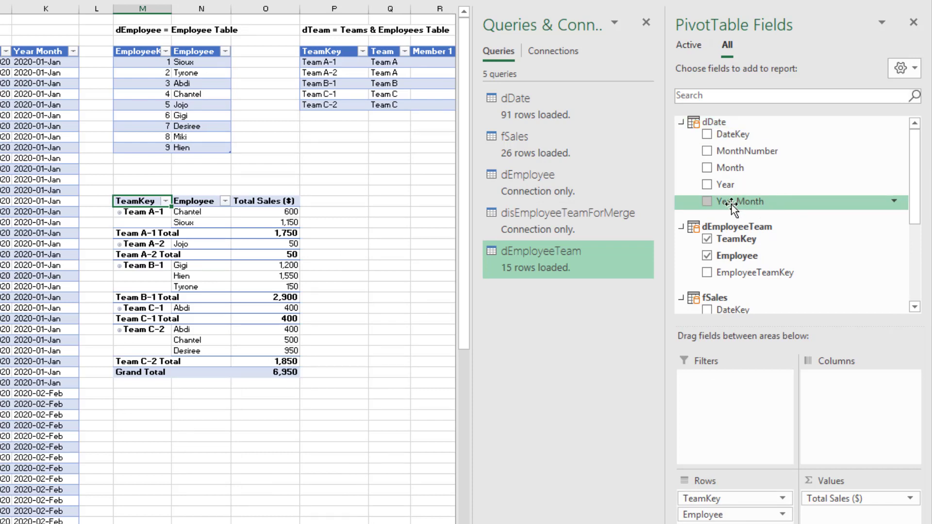
pyautogui.moveTo(732, 203); pyautogui.dragTo(829, 409)
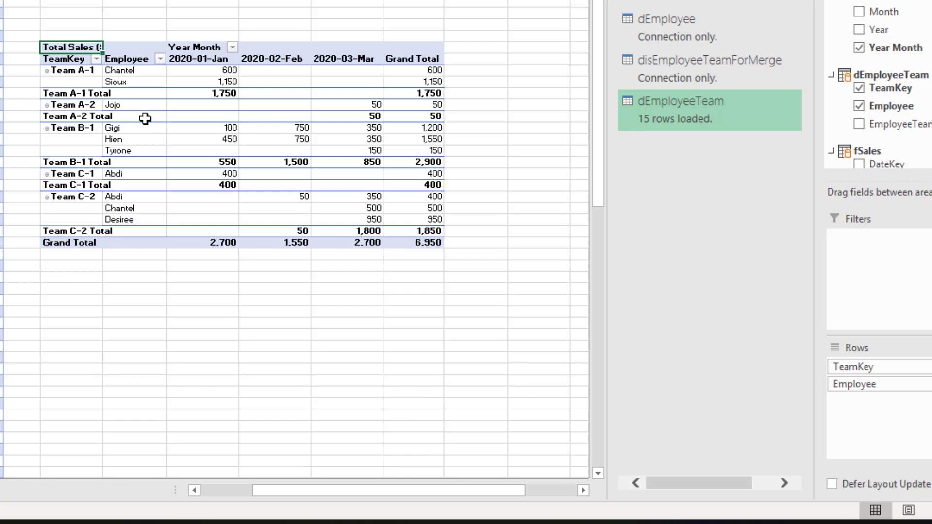
# Turn on Show items with no data on rows in the PivotTable Options Display settings.
pyautogui.rightClick(140, 326)
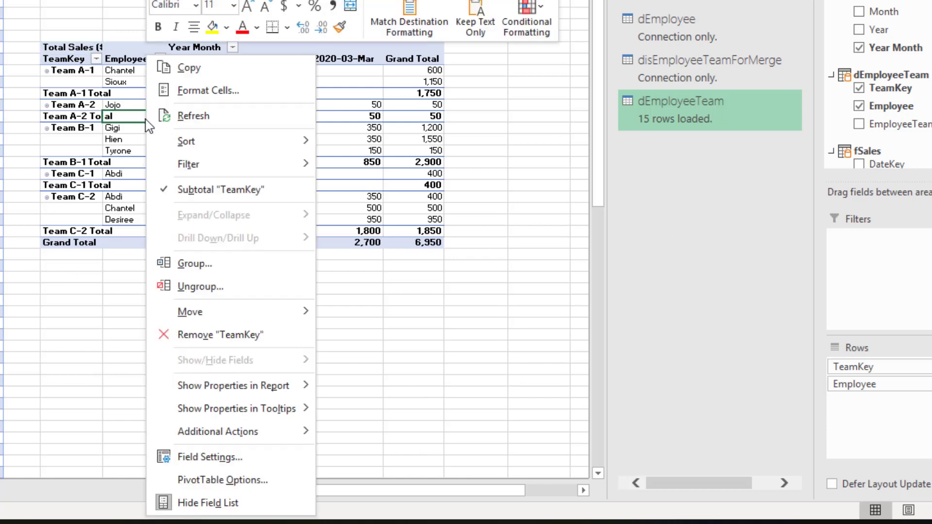
pyautogui.click(202, 481)
pyautogui.click(205, 185)
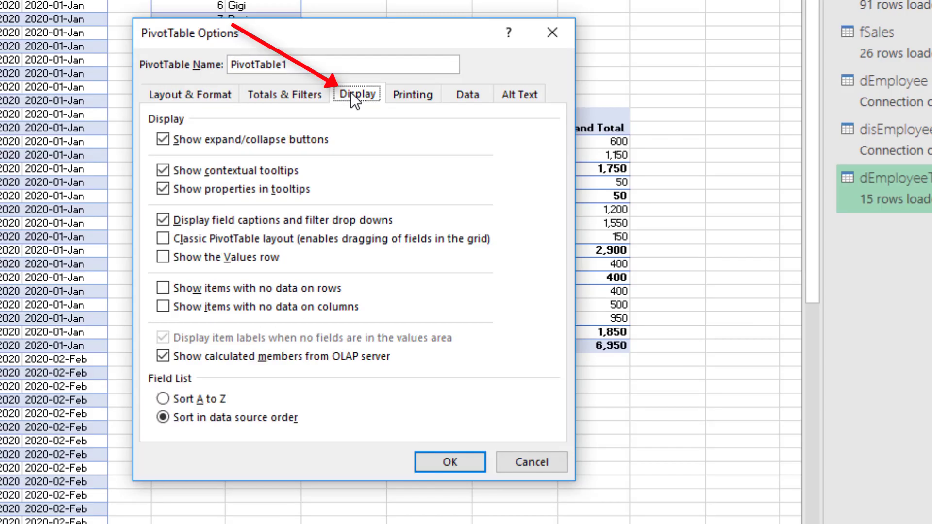
pyautogui.click(164, 288)
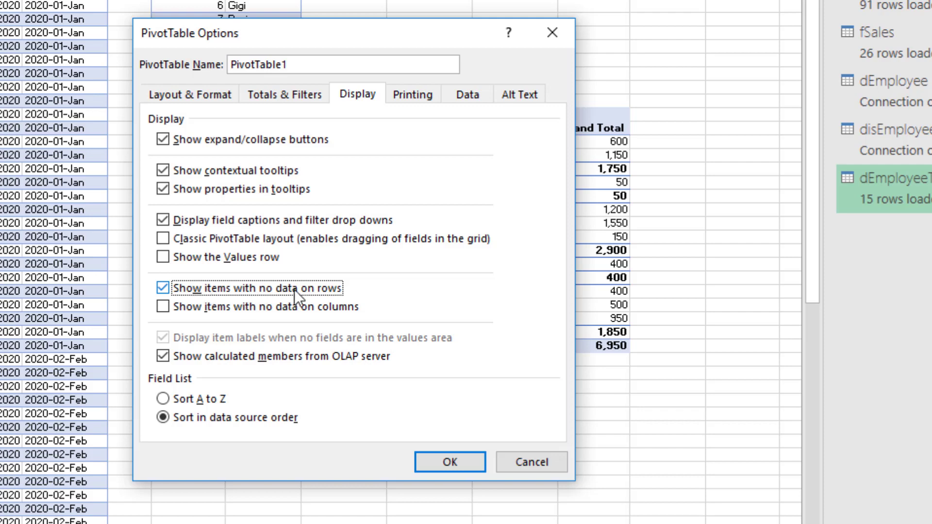
pyautogui.click(451, 463)
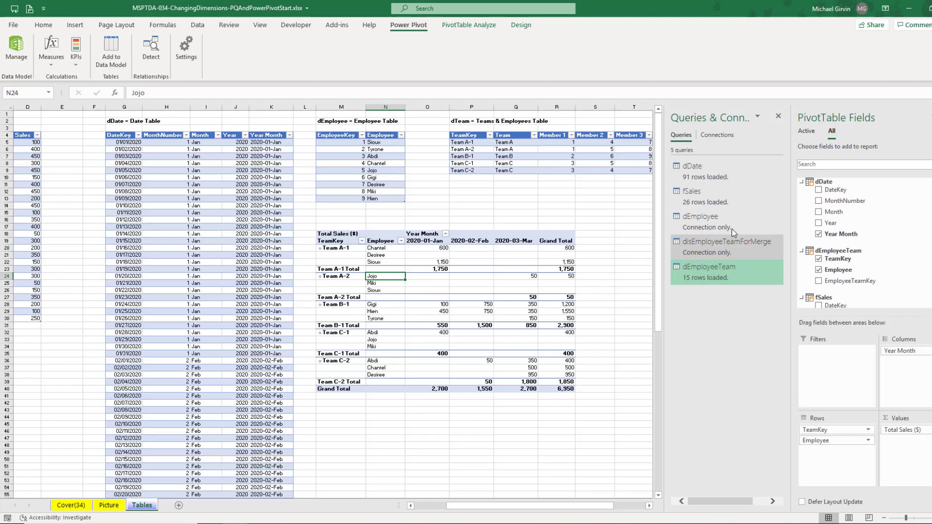
pyautogui.click(17, 48)
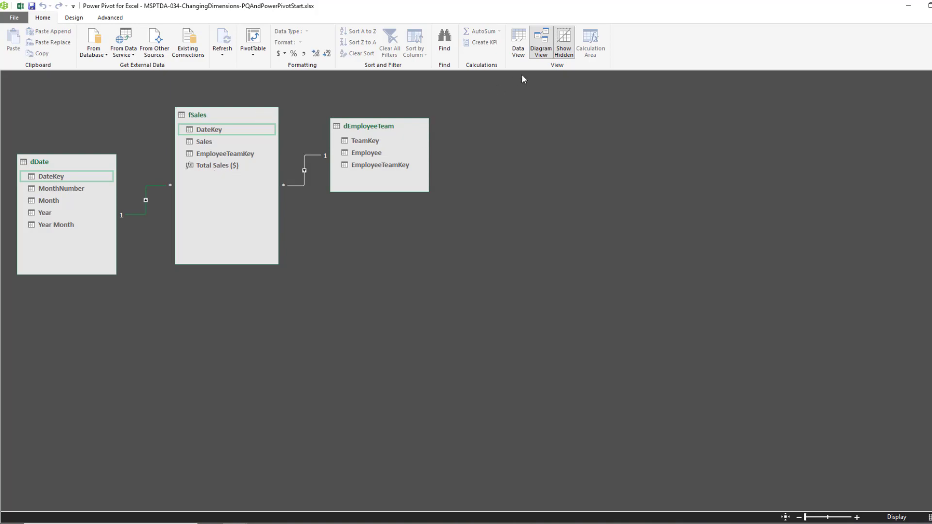
pyautogui.hotkey('alt', 'Tab')
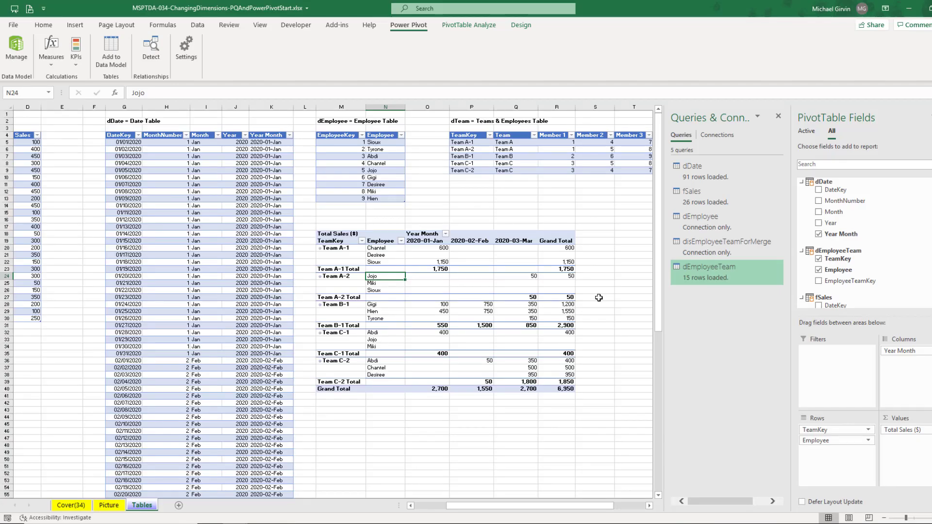